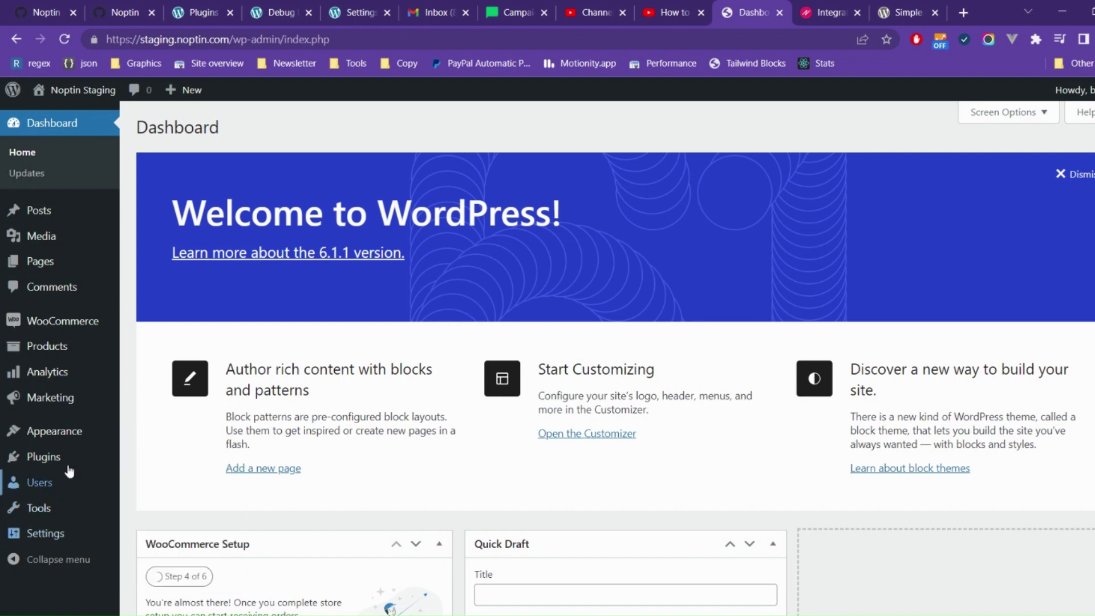
Step: Search the plugin directory for 'noptin' and view the Simple Newsletter Plugin – Noptin details
mouse_move(67, 462)
left_click(166, 480)
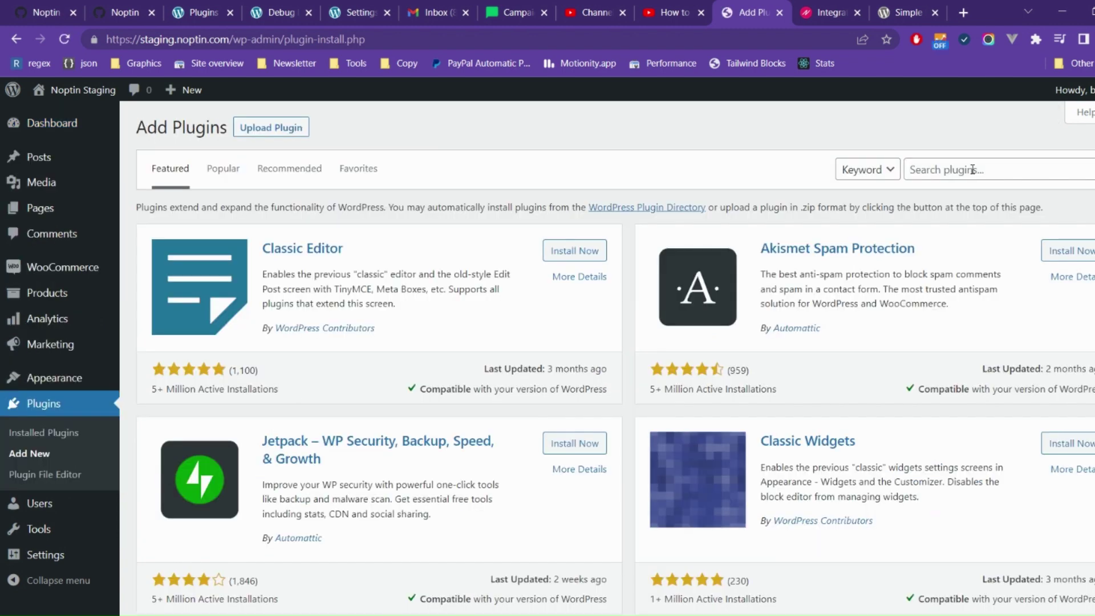
left_click(980, 168)
type("noptin")
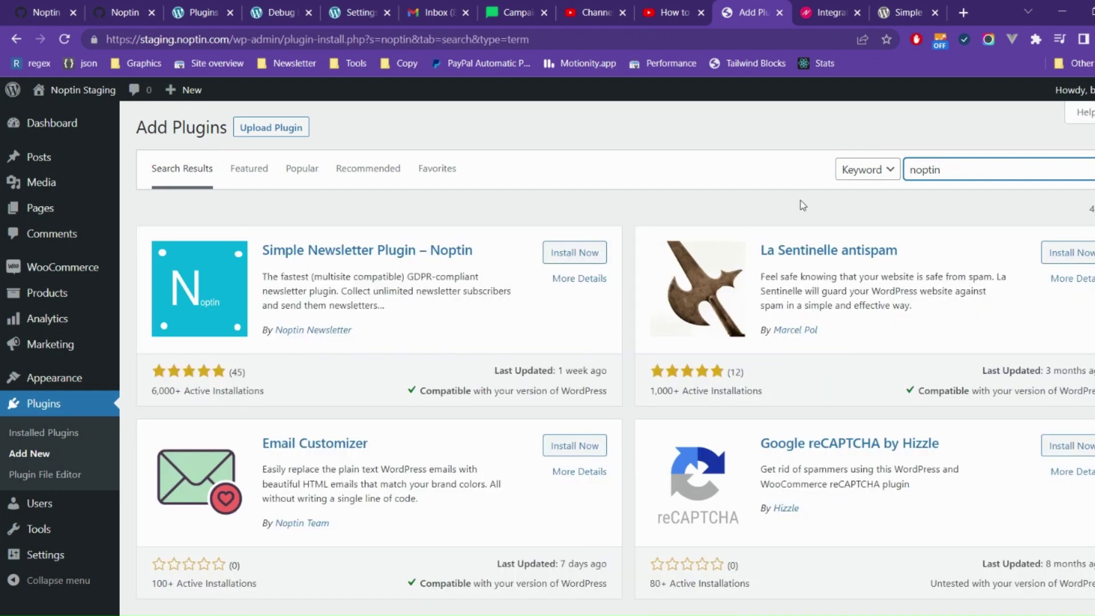
left_click(564, 281)
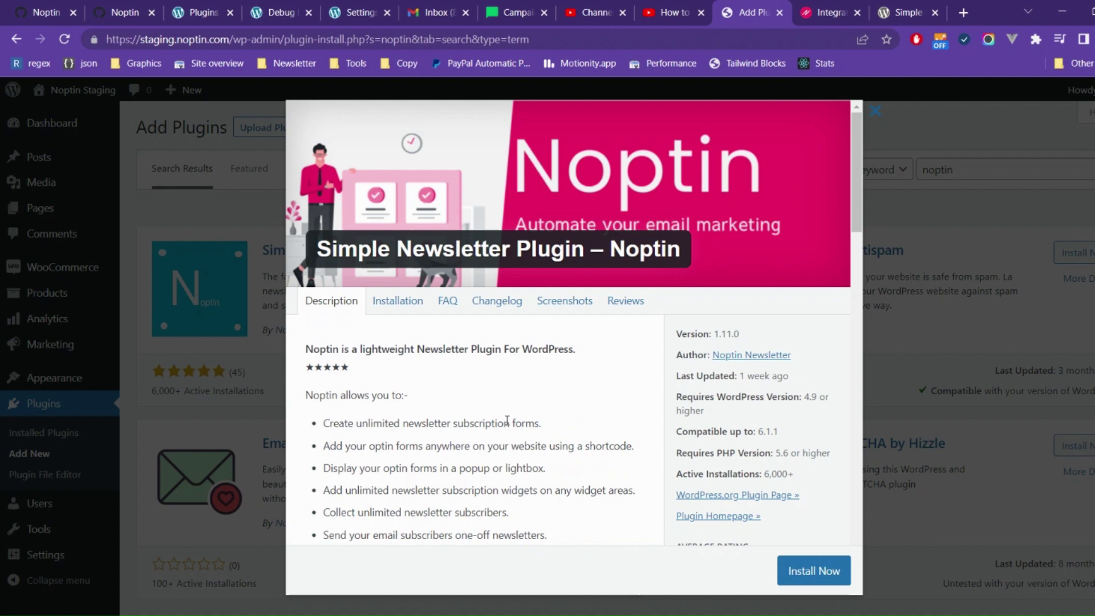
scroll(507, 420, "down", 1)
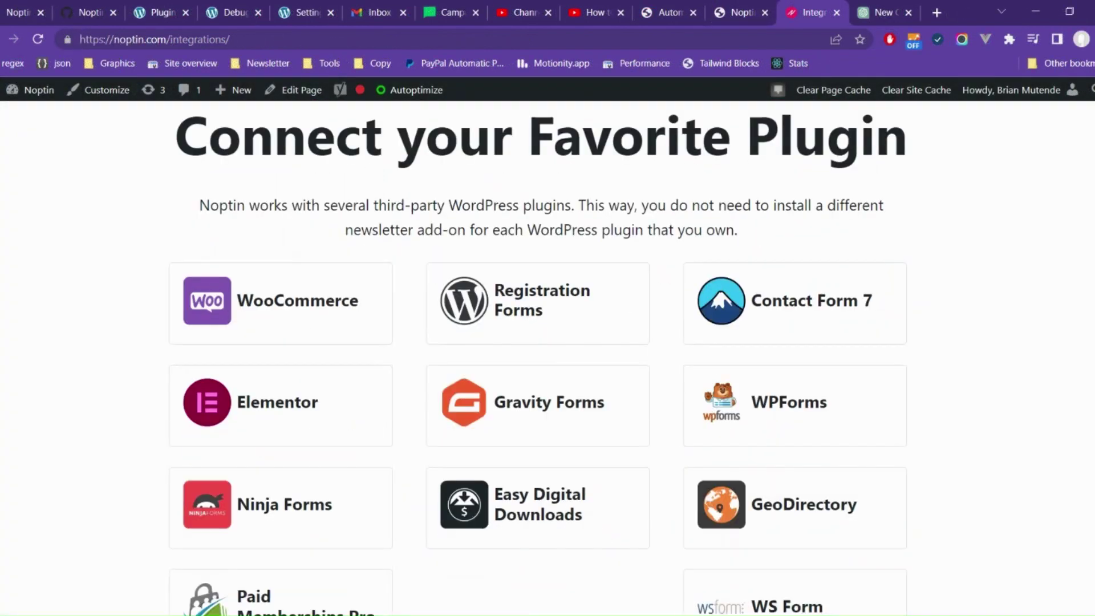
scroll(538, 360, "down", 2)
scroll(538, 360, "down", 2)
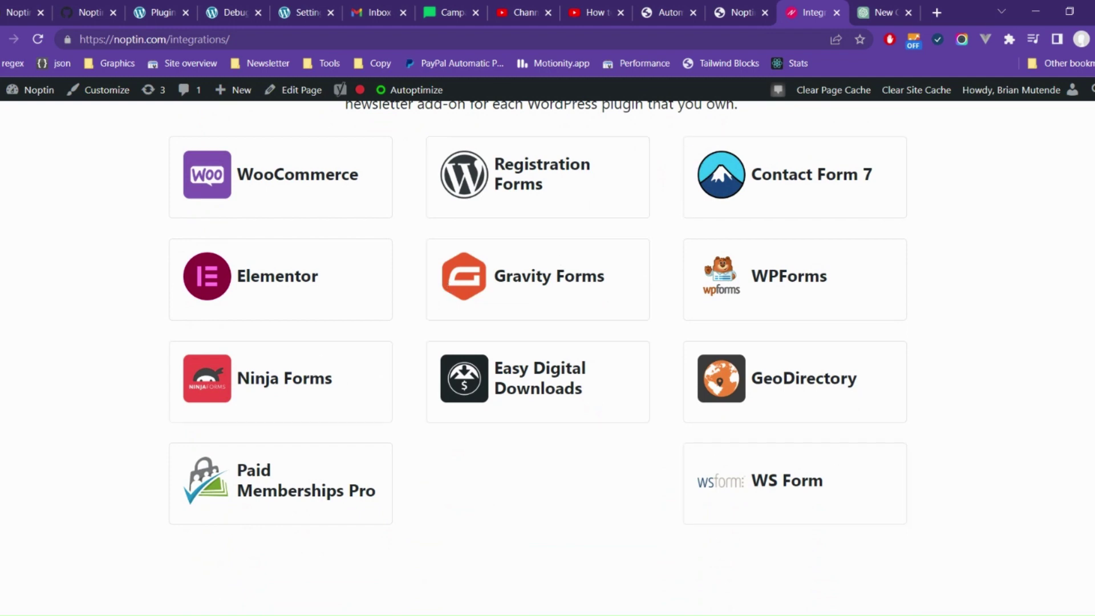
scroll(541, 359, "down", 10)
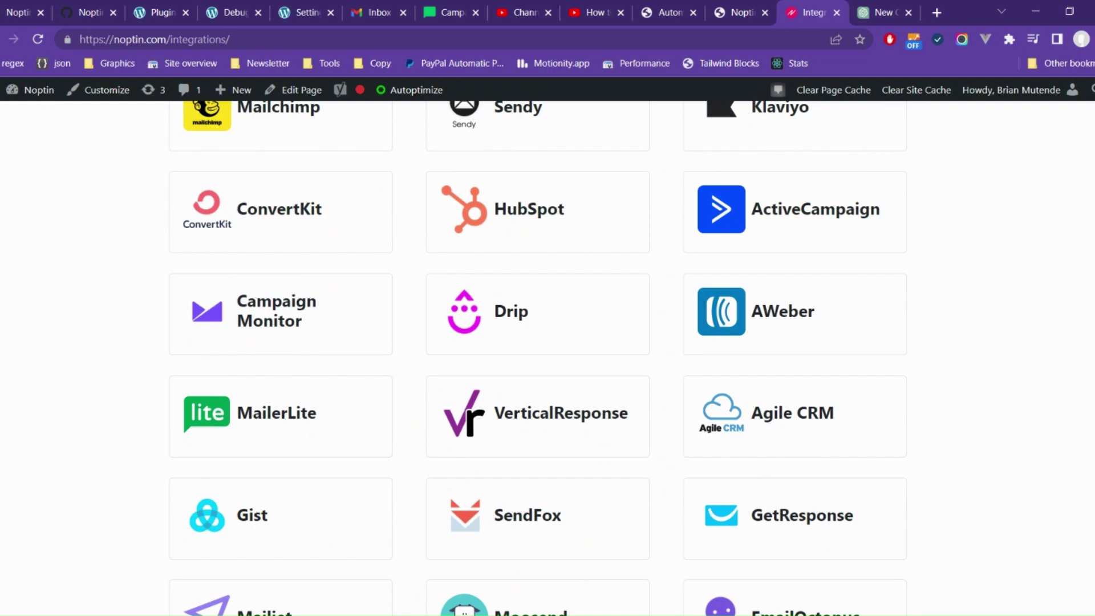
scroll(541, 358, "down", 6)
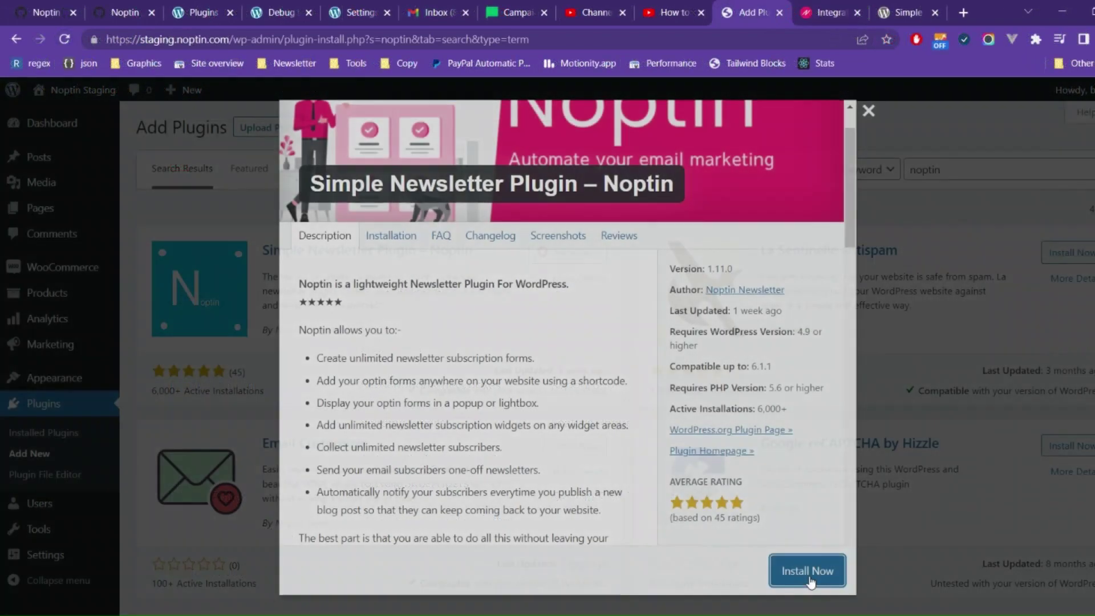
Step: Install and activate Noptin 1.11.0 so the Noptin Newsletter sidebar menu appears
left_click(809, 571)
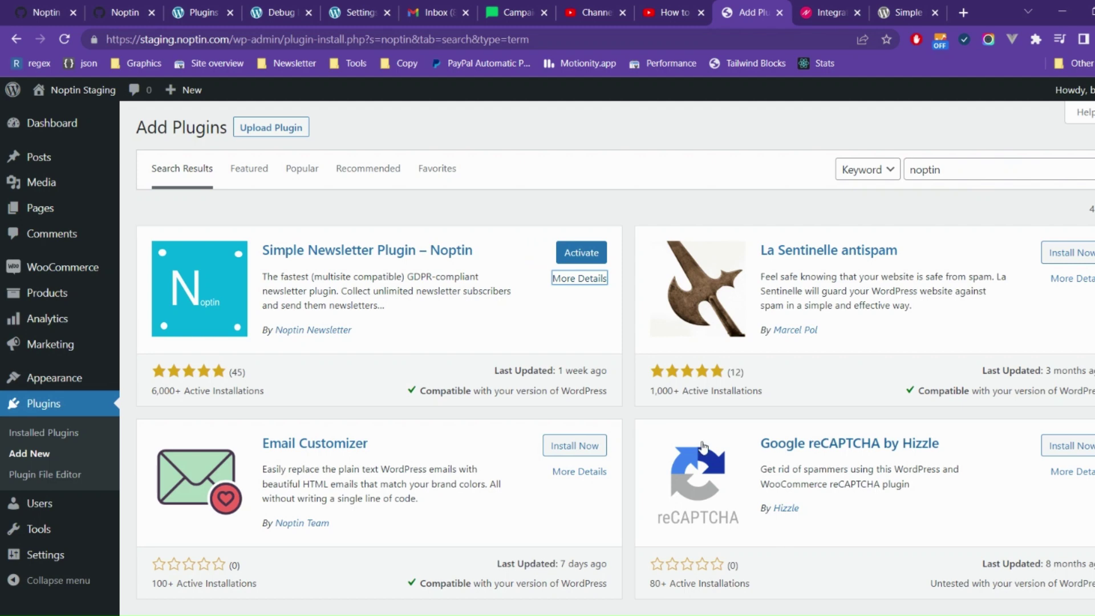
left_click(598, 257)
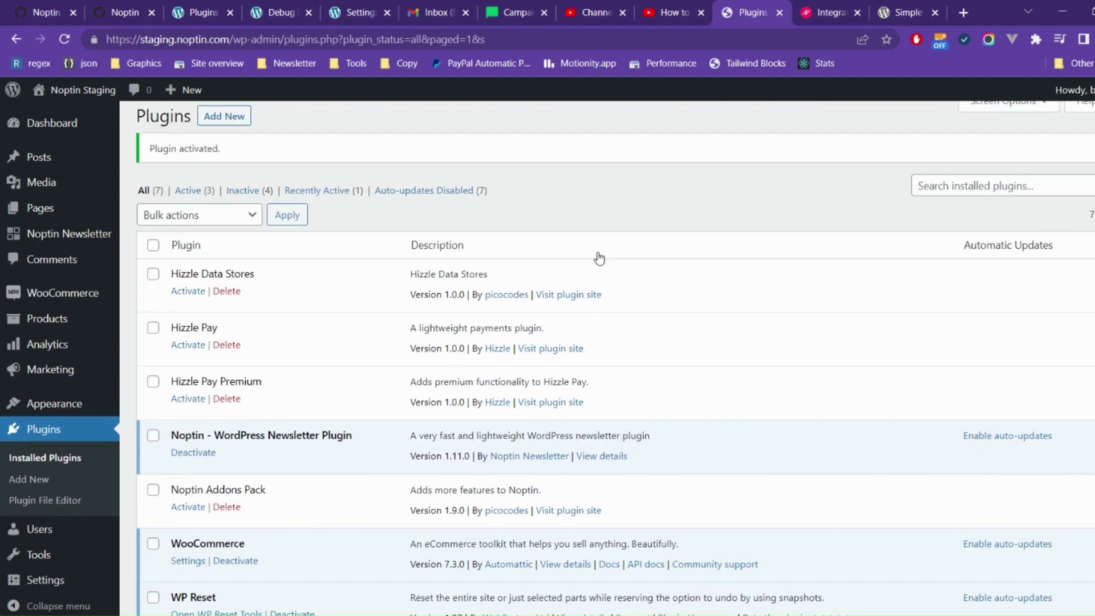
mouse_move(93, 238)
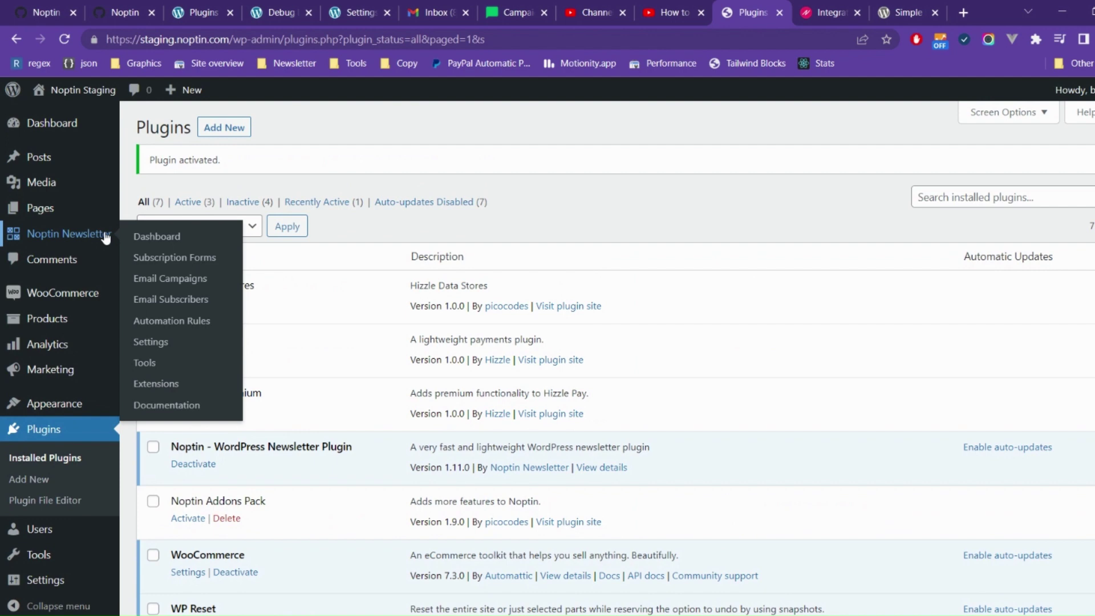
Step: Go to Noptin Newsletter > Automation Rules and begin creating the first automation rule
left_click(184, 317)
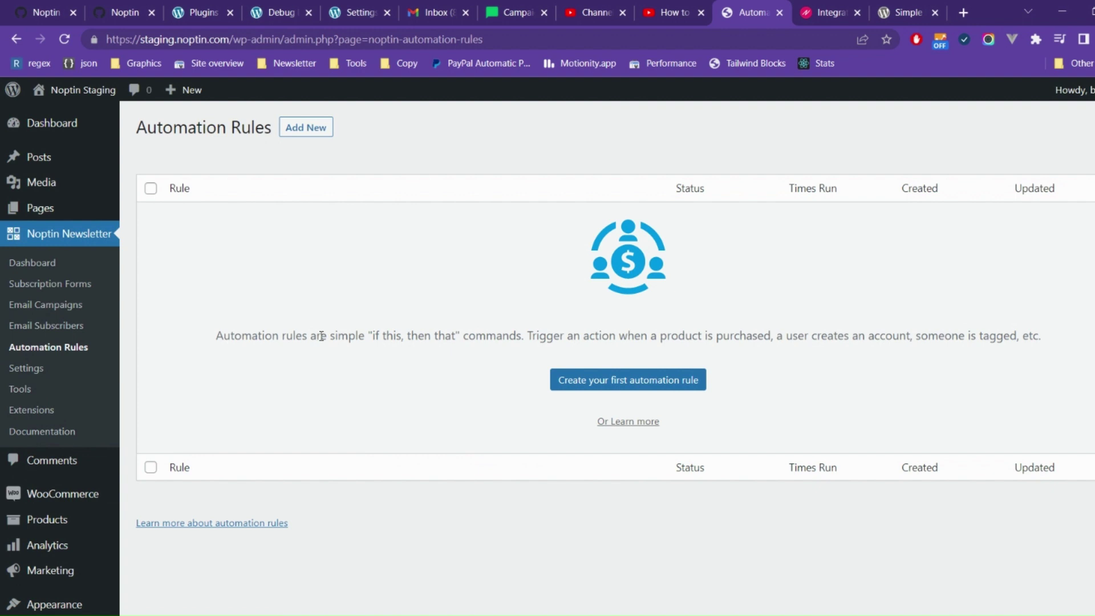
left_click(649, 392)
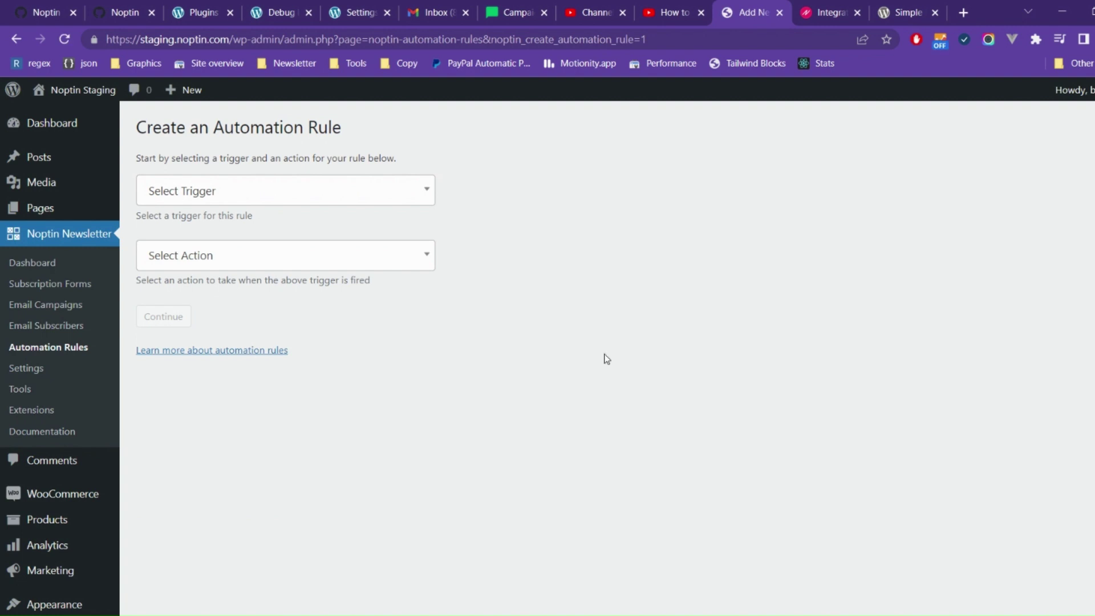
Step: Choose WooCommerce Order > Completed as the trigger and Send Email as the action, and continue
left_click(330, 182)
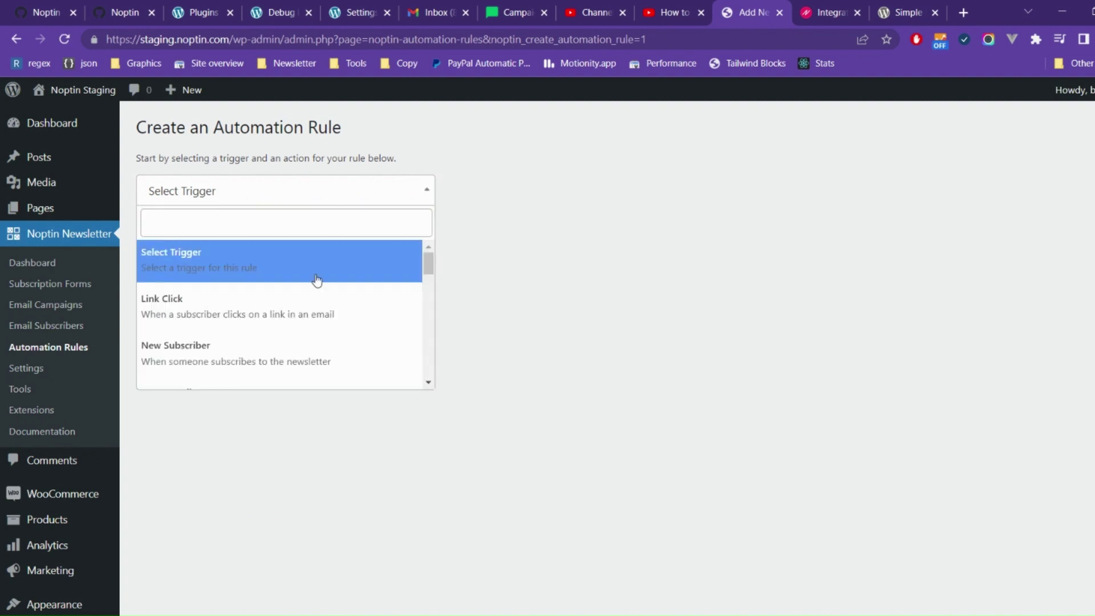
left_click(328, 222)
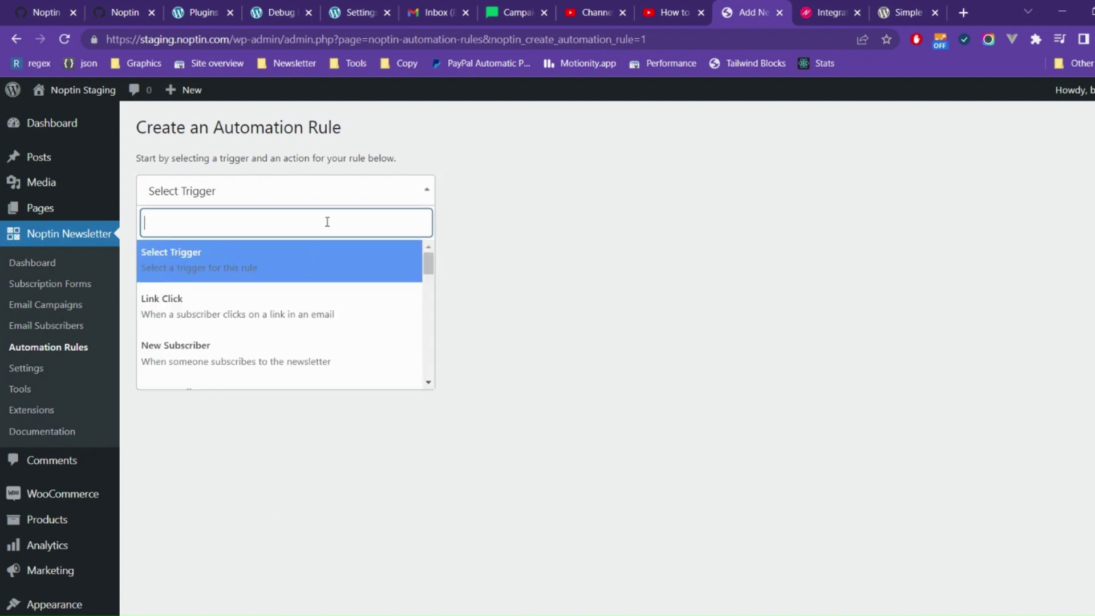
type("1")
key("BackSpace")
type("woo")
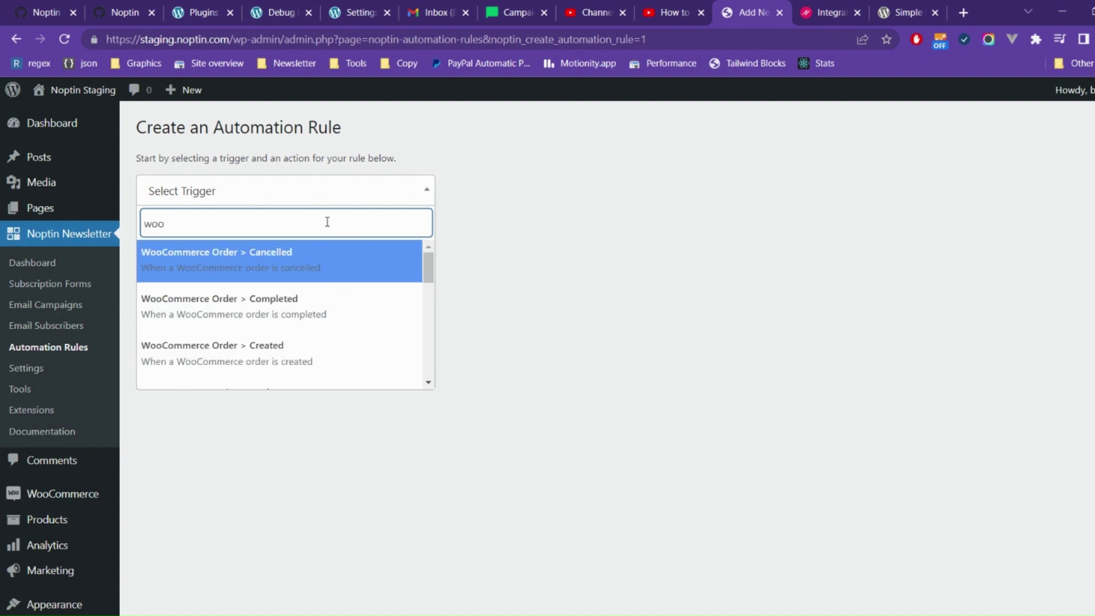
type("co")
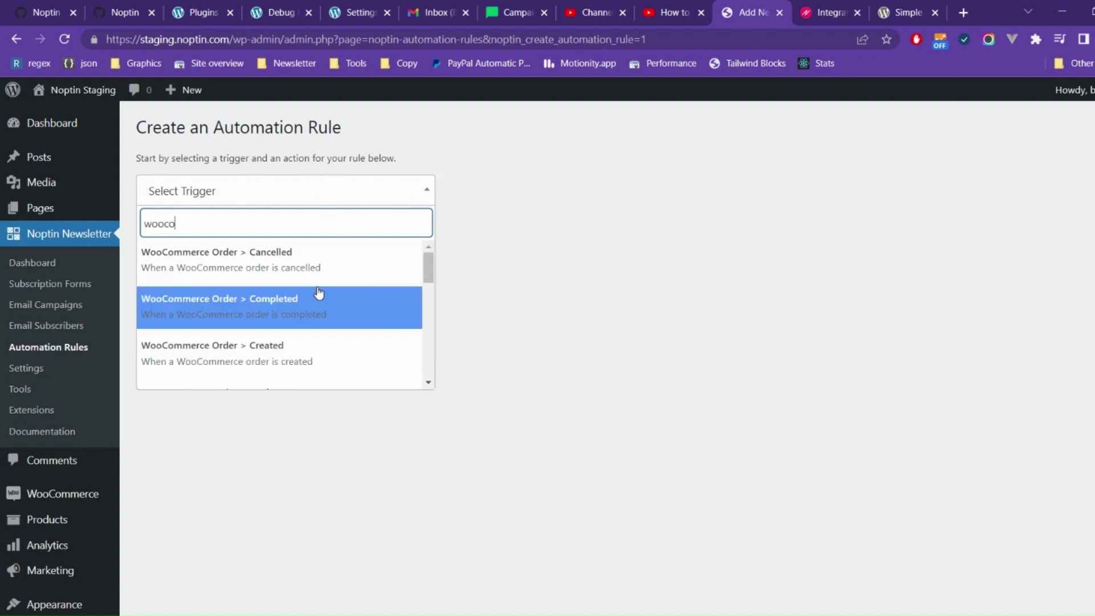
left_click(319, 293)
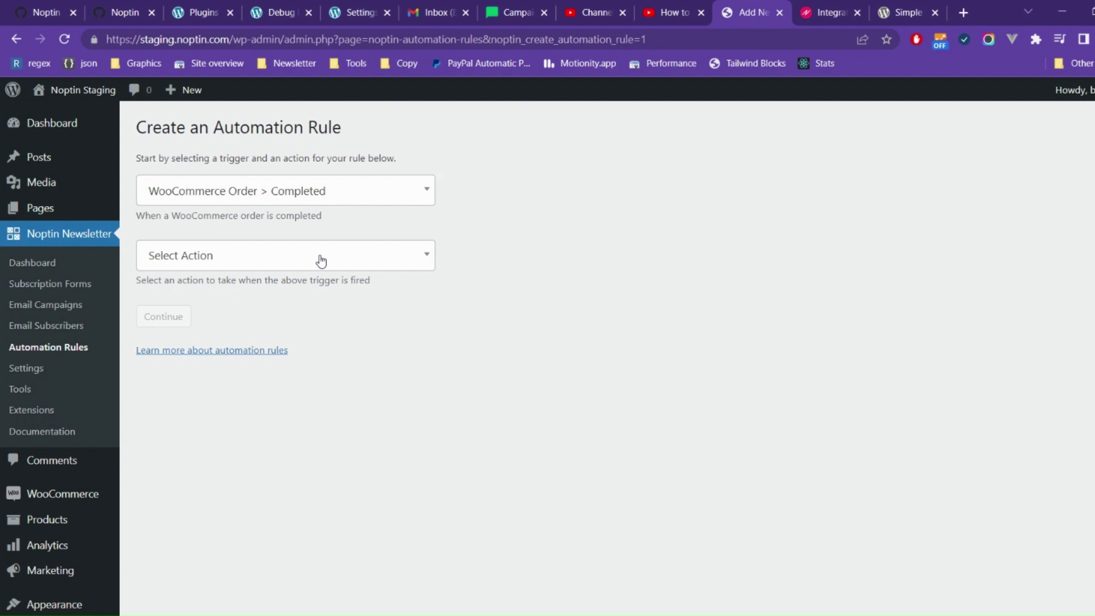
left_click(322, 261)
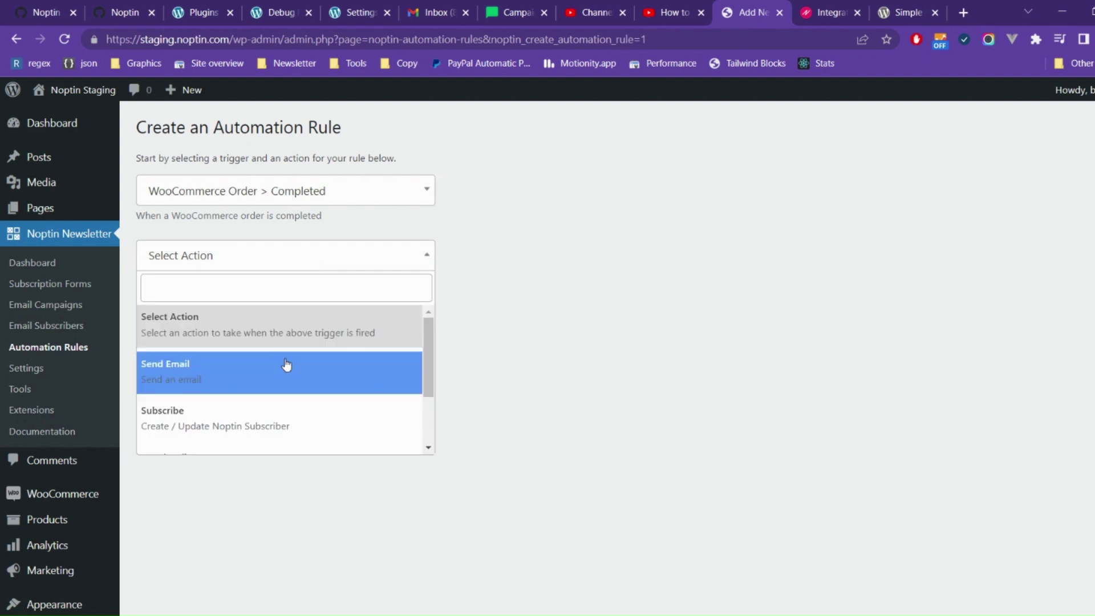
left_click(287, 365)
left_click(165, 316)
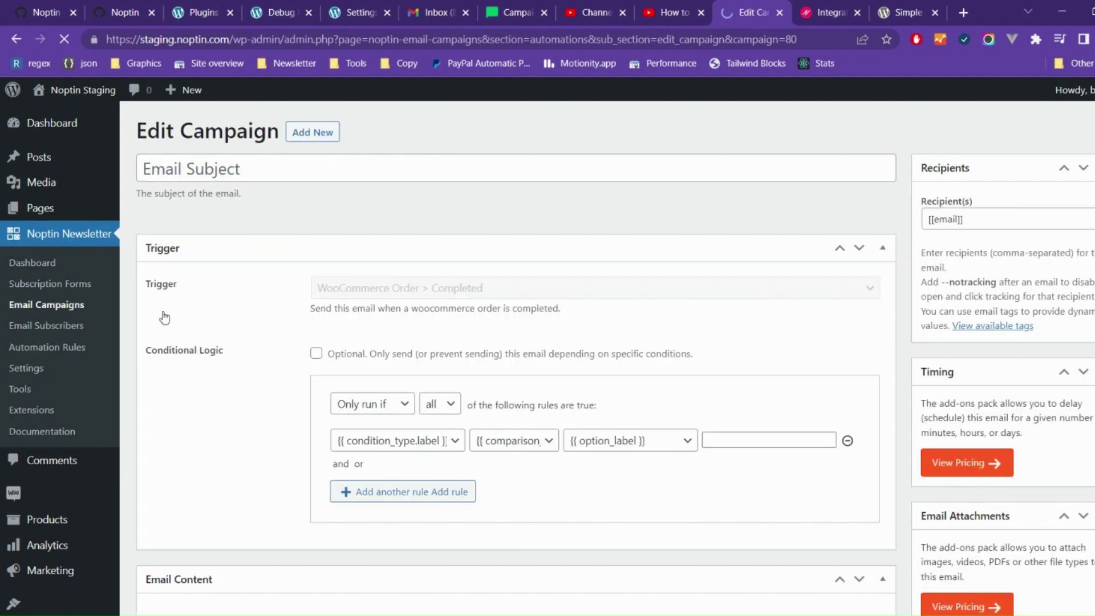
Step: Set the email subject to 'Thank you for your order'
scroll(165, 318, "down", 8)
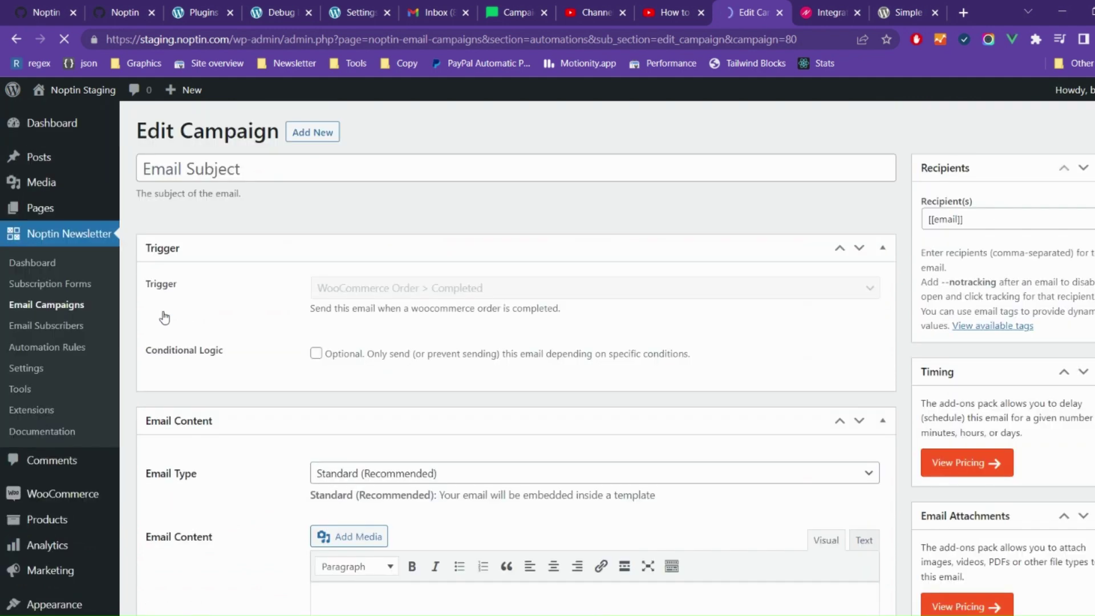
left_click(346, 170)
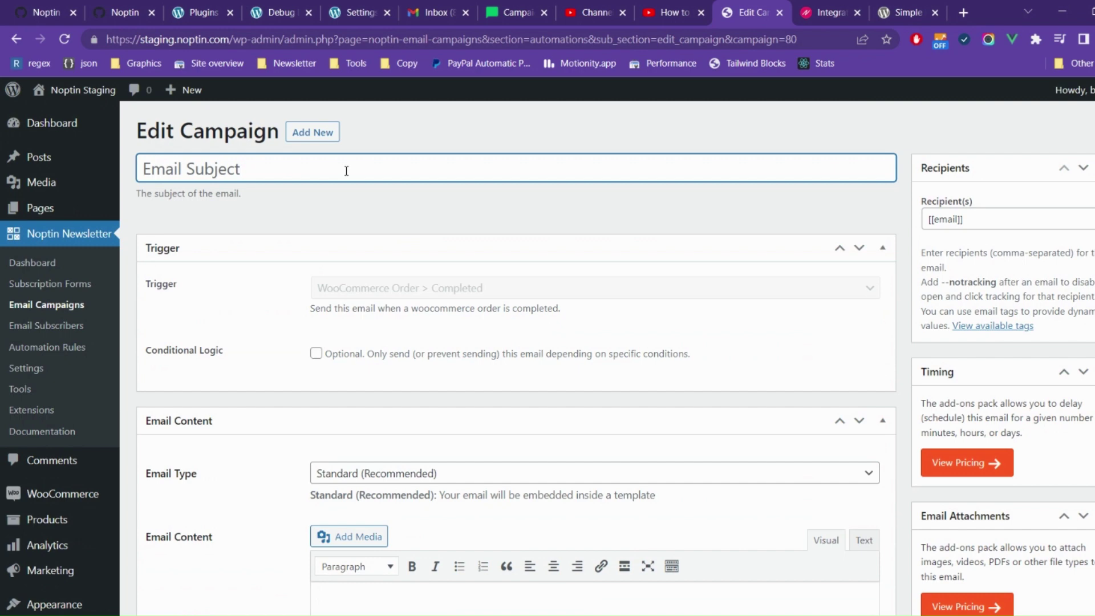
type("Tha")
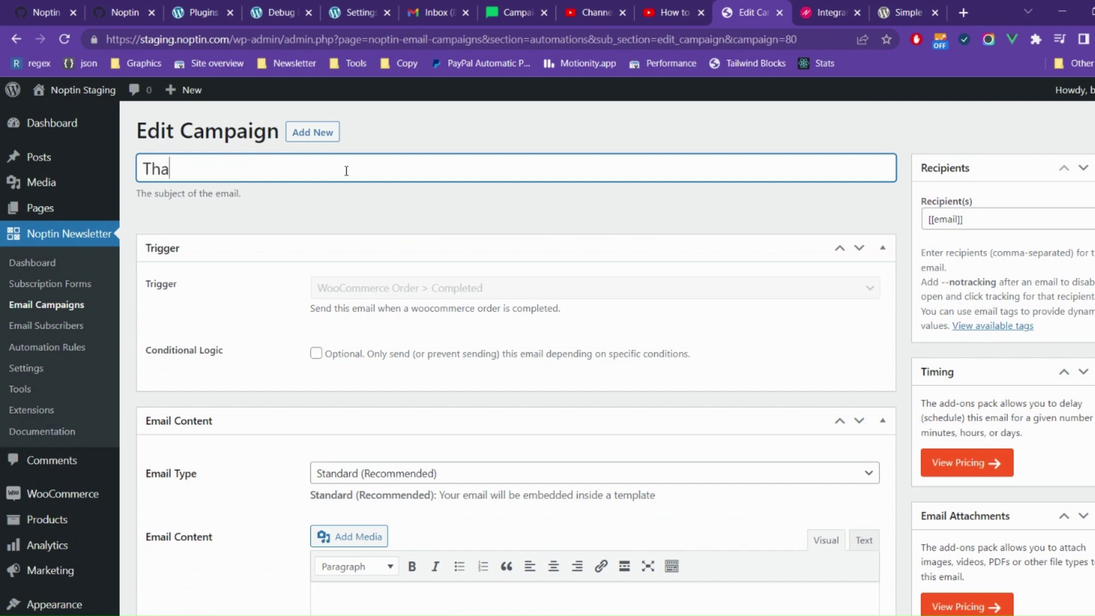
type("nk you for your order")
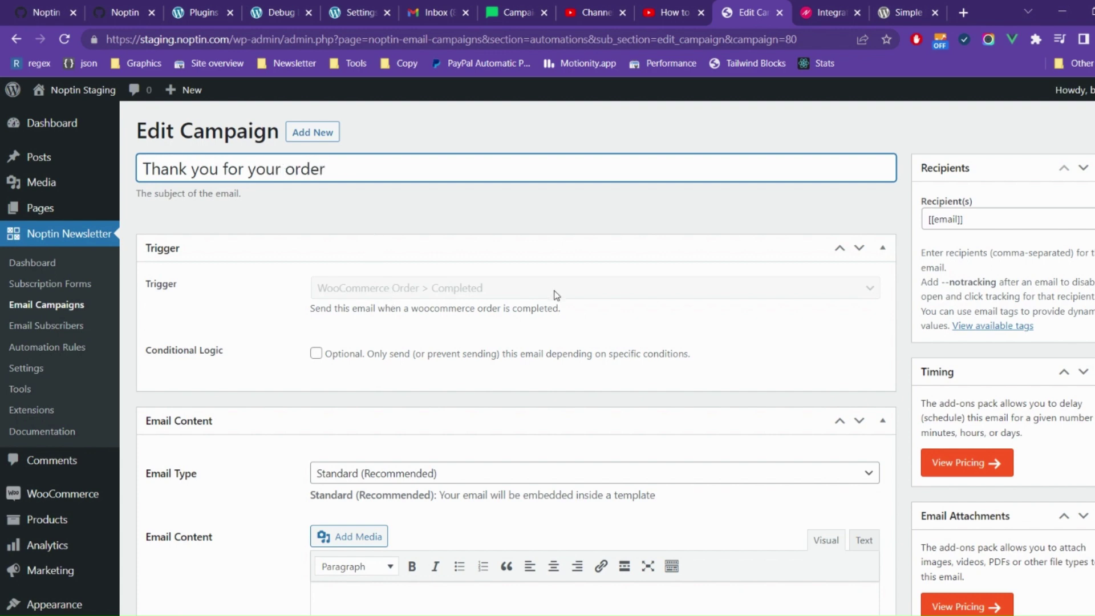
Step: Enable conditional logic with a first rule: WooCommerce orders is 1
left_click(418, 362)
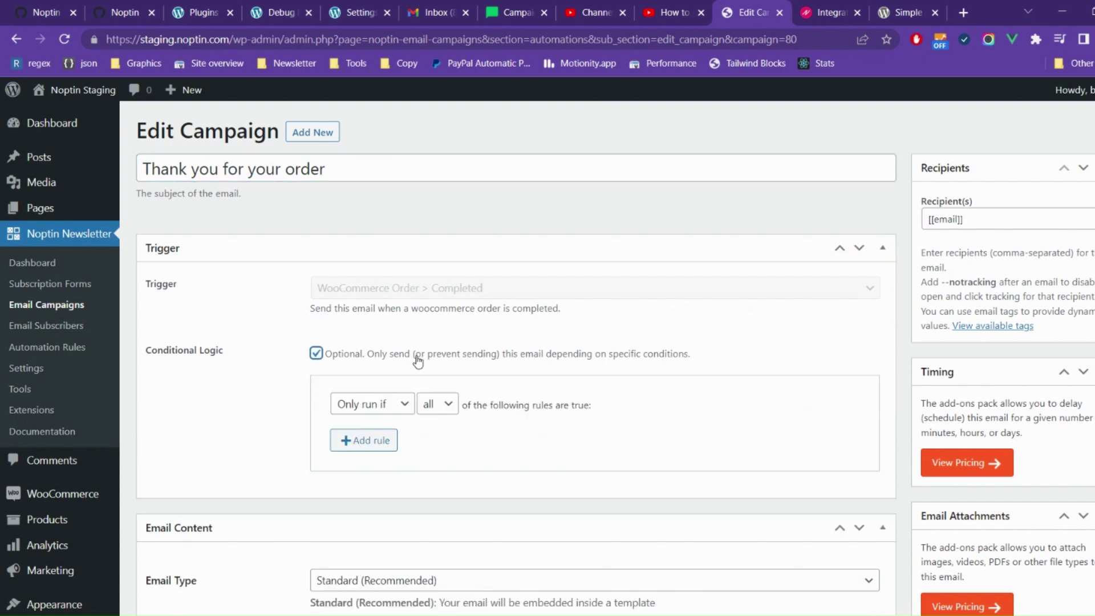
left_click(376, 446)
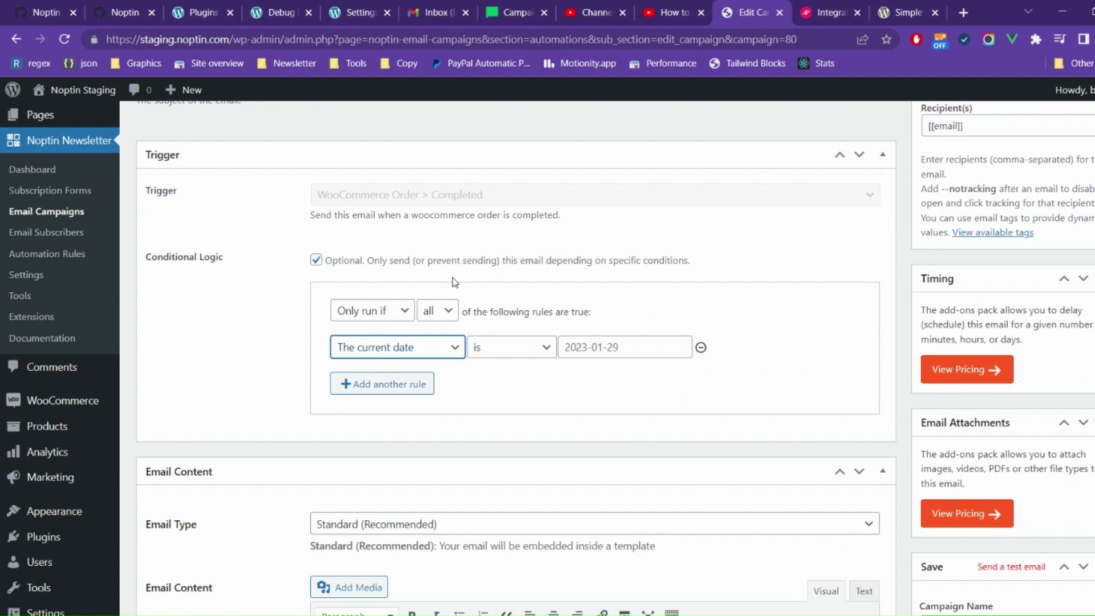
left_click(437, 103)
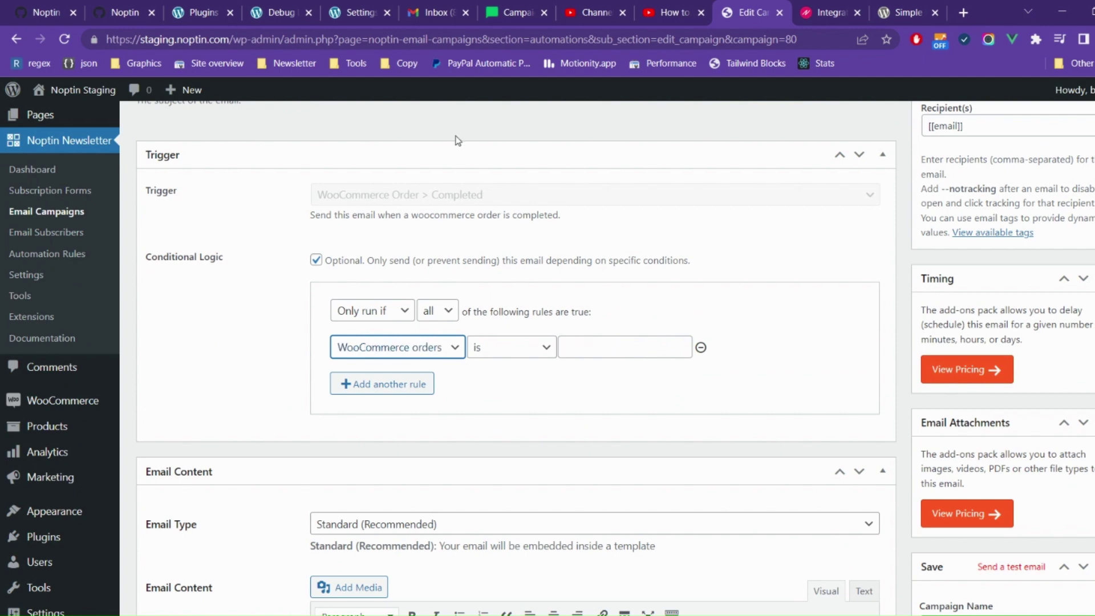
left_click(594, 348)
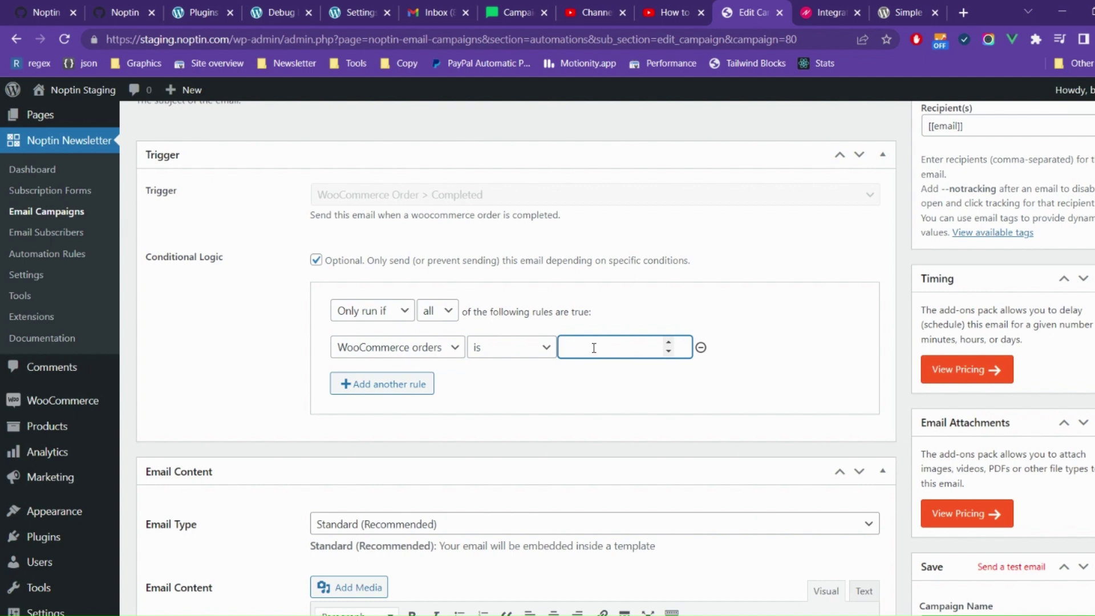
type("1")
Step: Add a second condition requiring the billing country to be United Kingdom (UK)
left_click(351, 383)
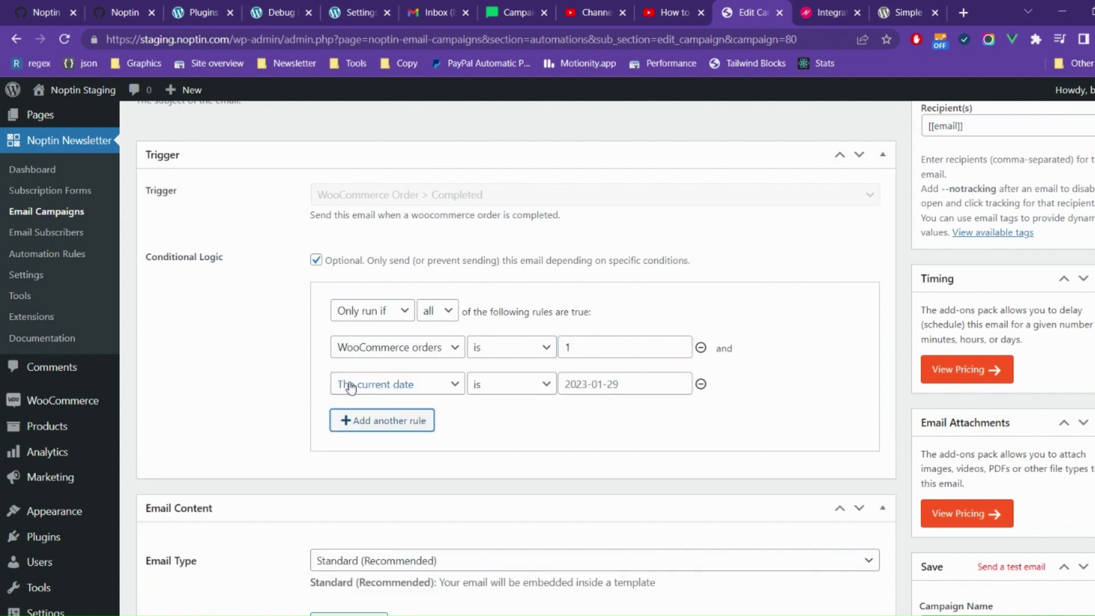
left_click(383, 392)
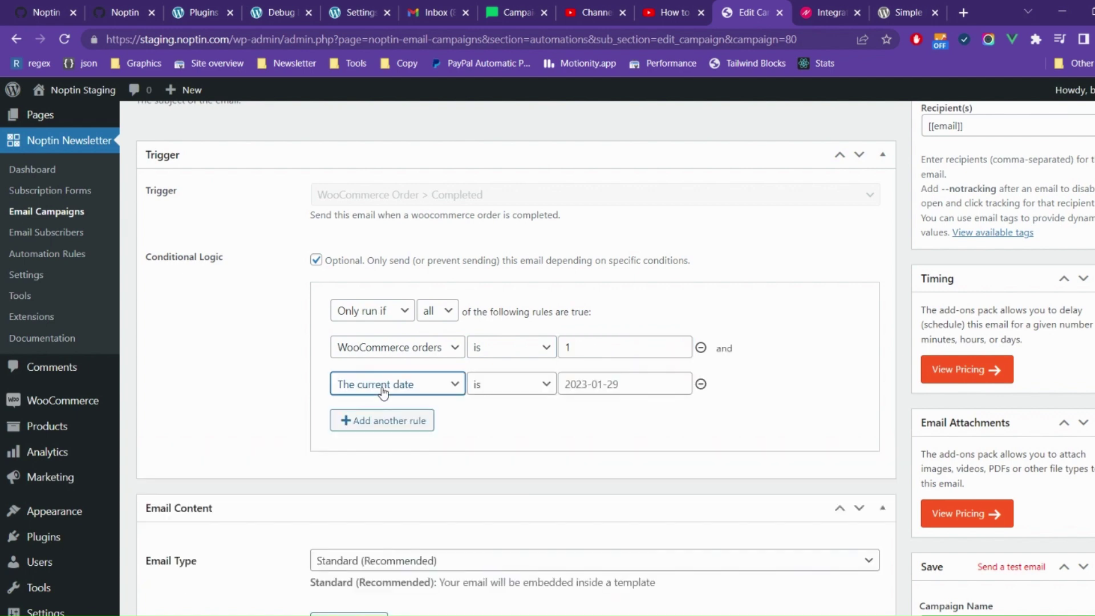
left_click(422, 319)
left_click(640, 394)
left_click(642, 394)
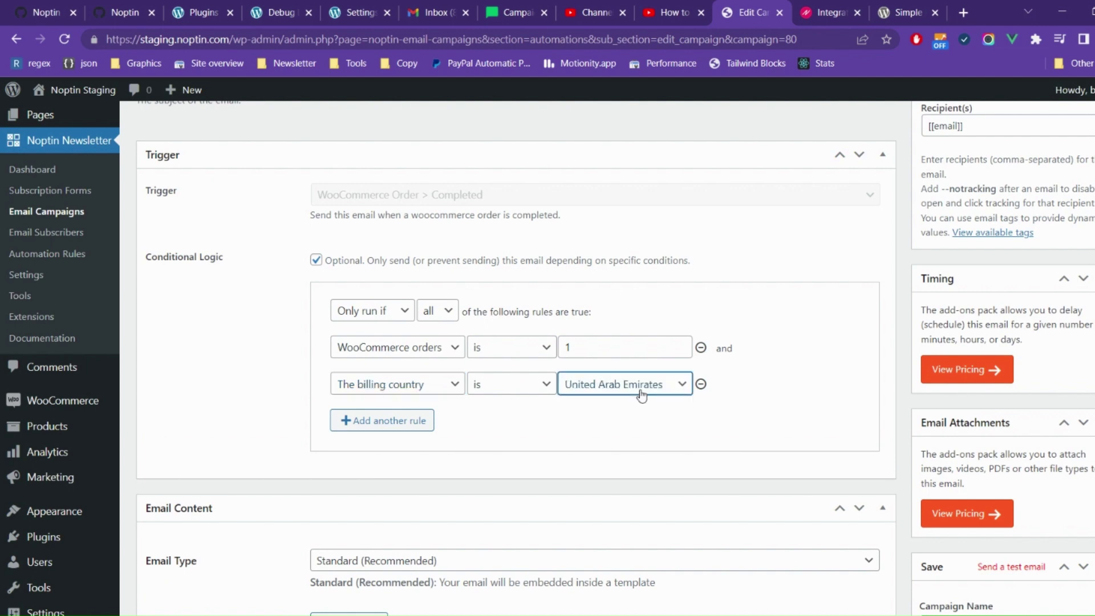
key("Down")
key("Down")
key("Up")
Step: Browse the Email Content smart tags and copy the [[customer.first_name]] tag
left_click(558, 444)
scroll(558, 444, "down", 8)
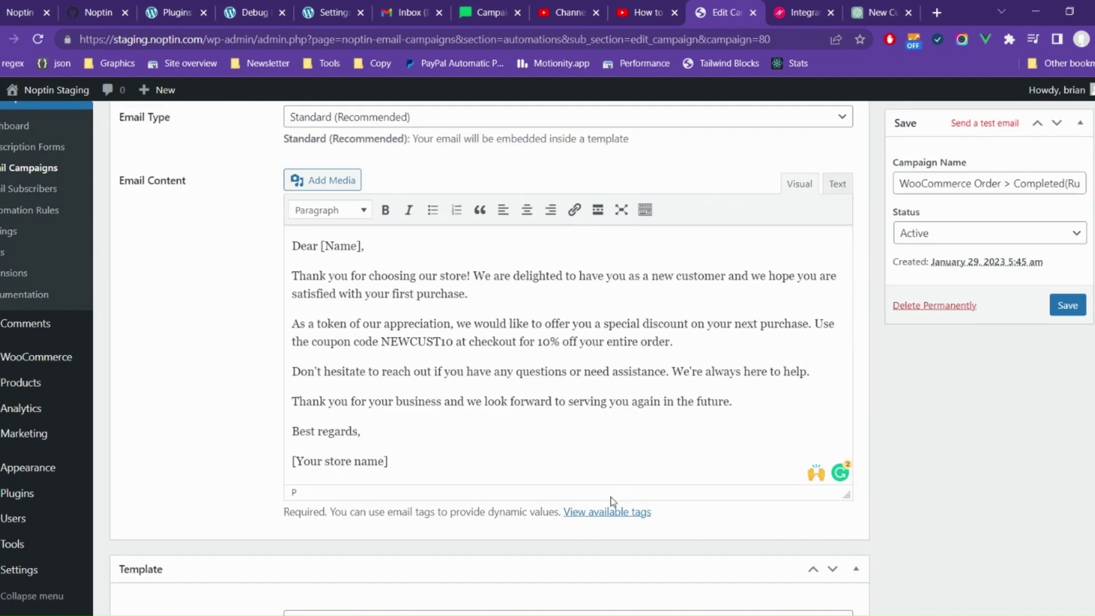
left_click(606, 513)
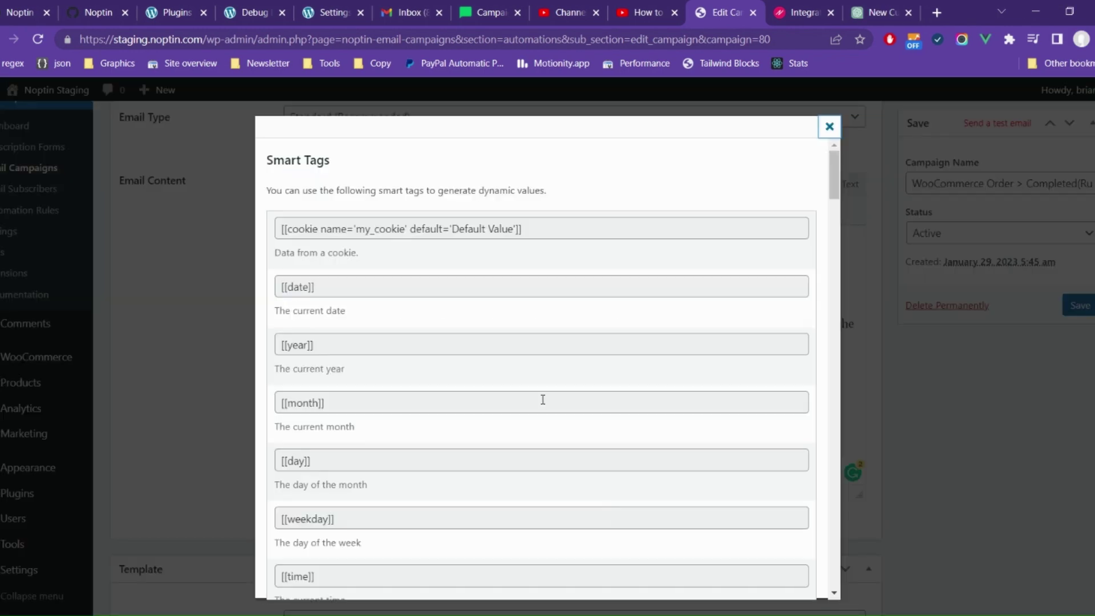
scroll(542, 398, "down", 3)
scroll(542, 398, "down", 12)
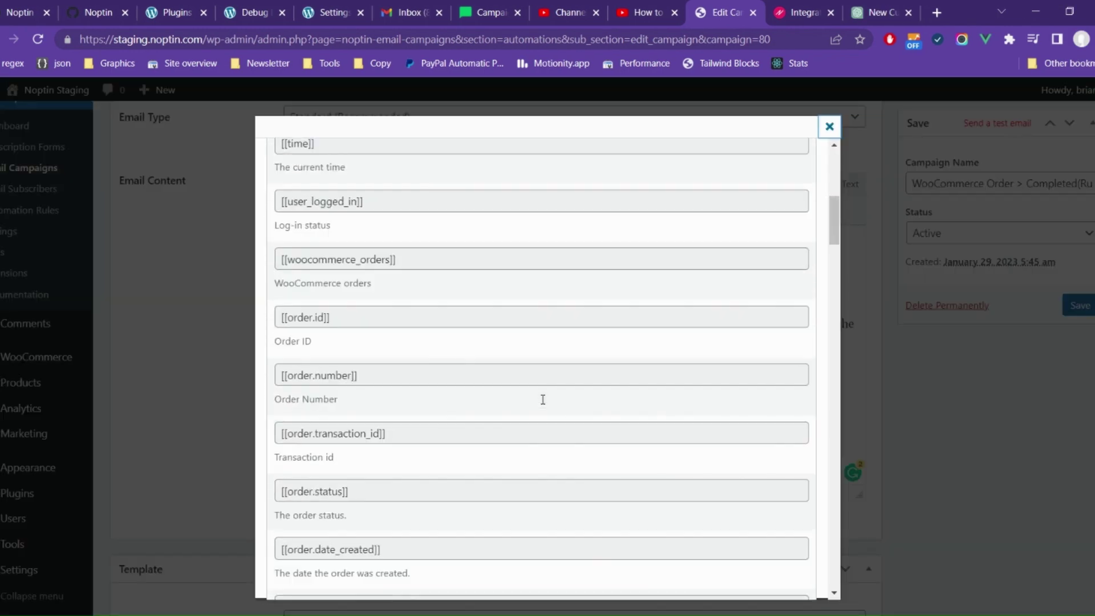
scroll(542, 402, "down", 8)
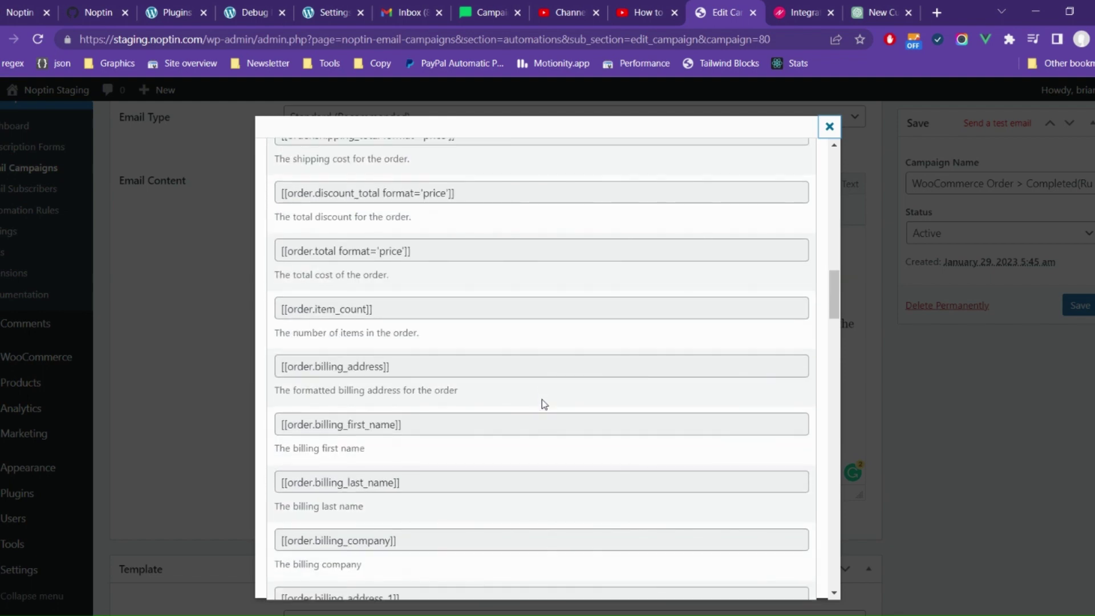
scroll(542, 402, "down", 6)
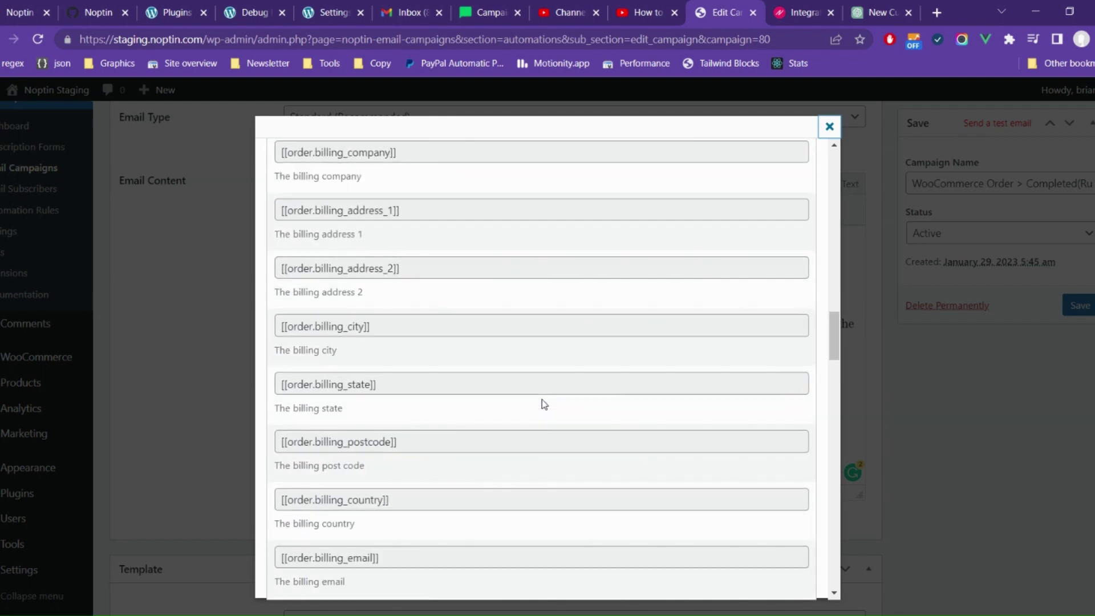
scroll(543, 401, "down", 15)
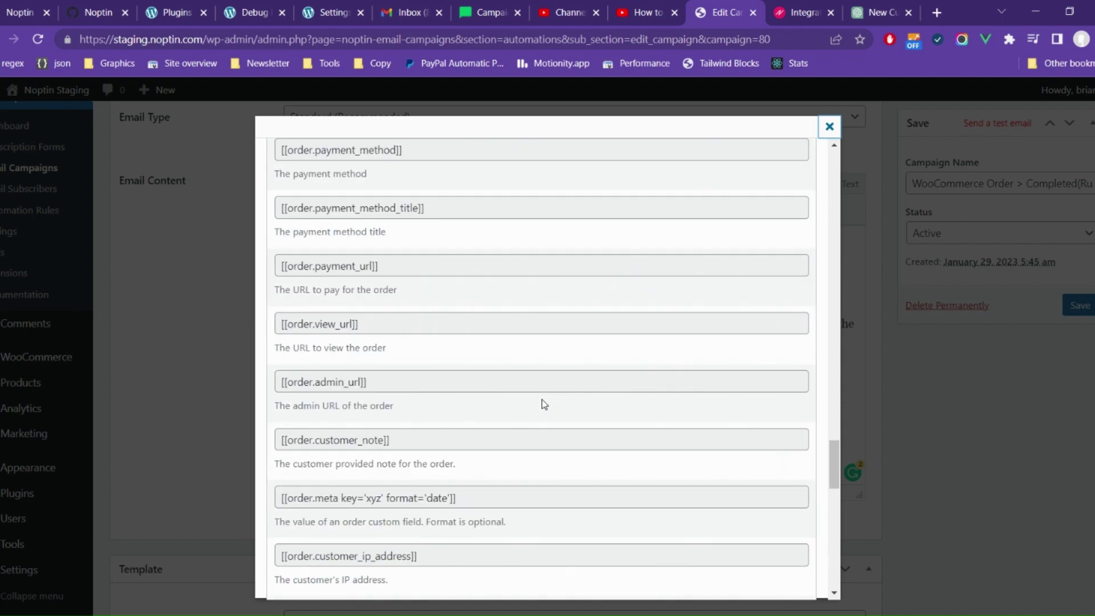
scroll(543, 399, "down", 4)
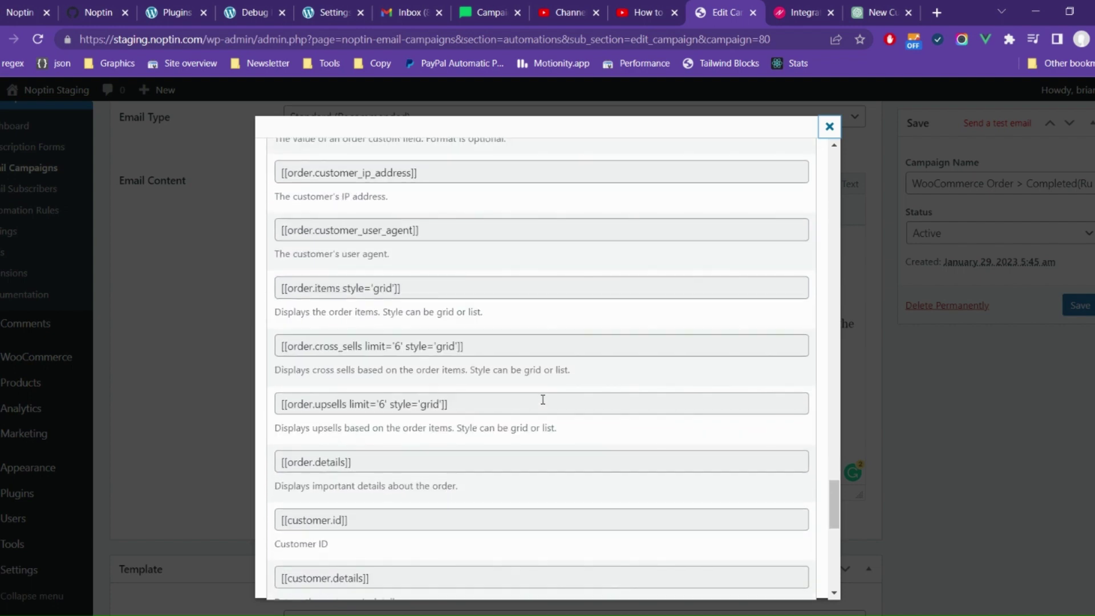
scroll(543, 399, "down", 3)
scroll(543, 399, "down", 3)
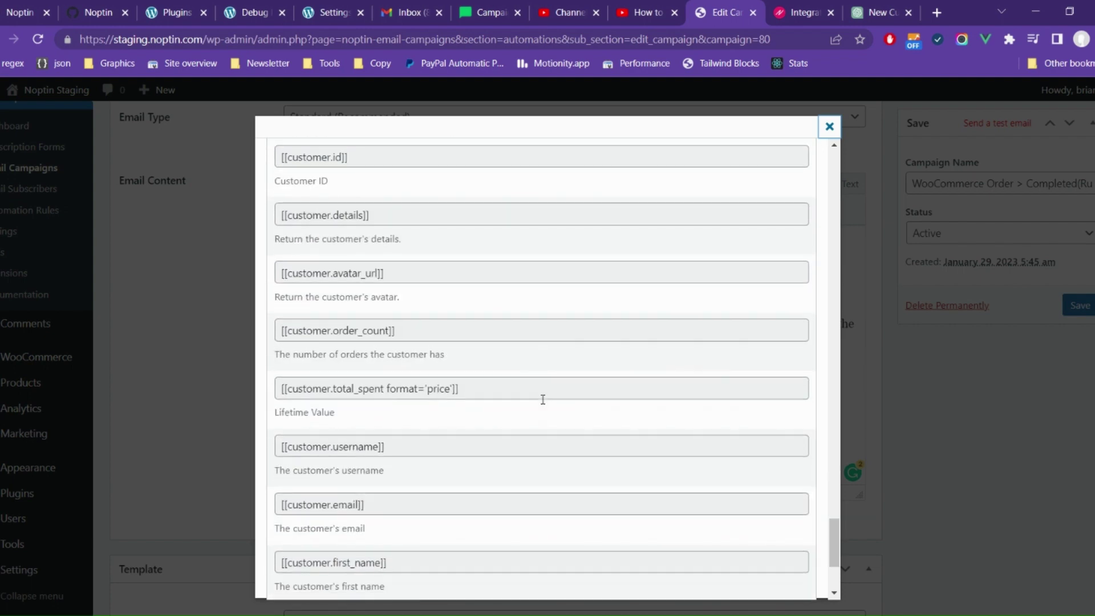
scroll(543, 399, "down", 3)
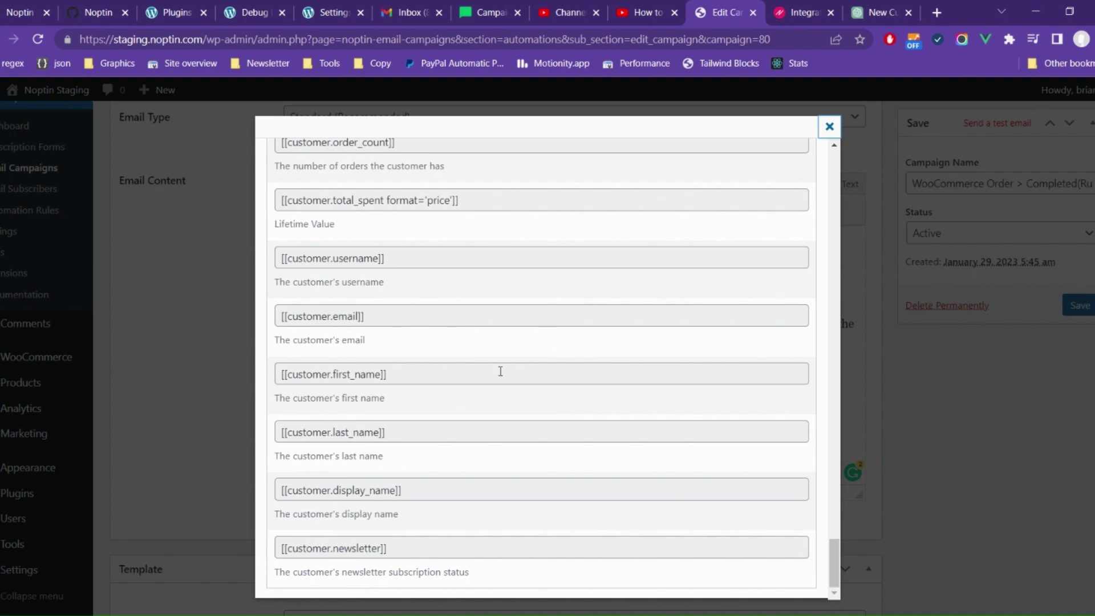
left_click(501, 372)
key("ctrl+c")
left_click(951, 454)
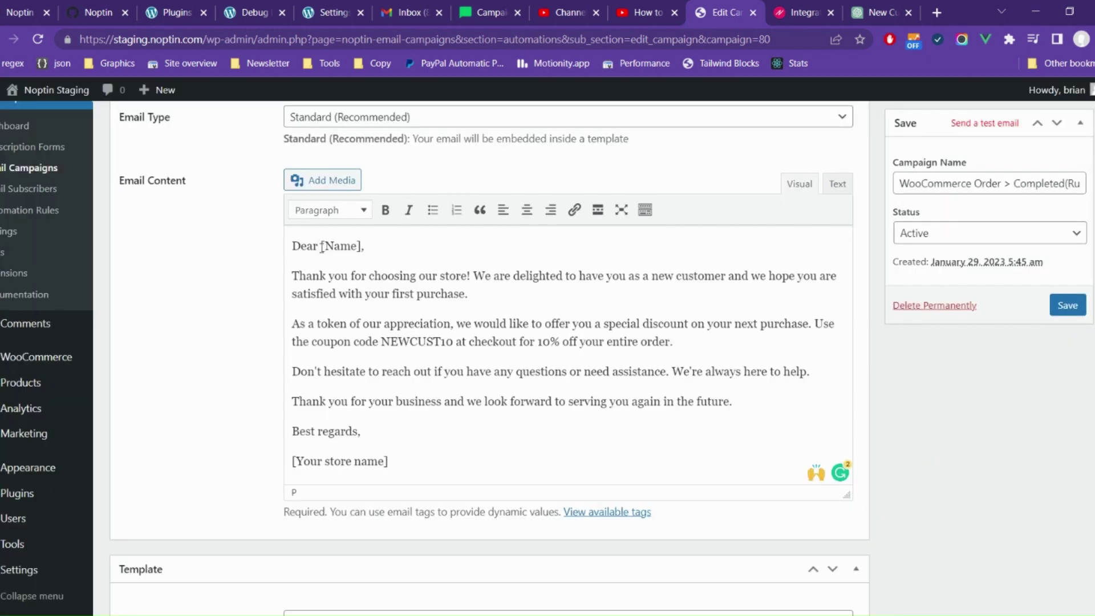
Step: Greet with [[customer.first_name]], sign off as Noptin, and replace NEWCUST10 with a coupon_code amount="10" tag
left_click_drag(321, 246, 361, 245)
key("ctrl+v")
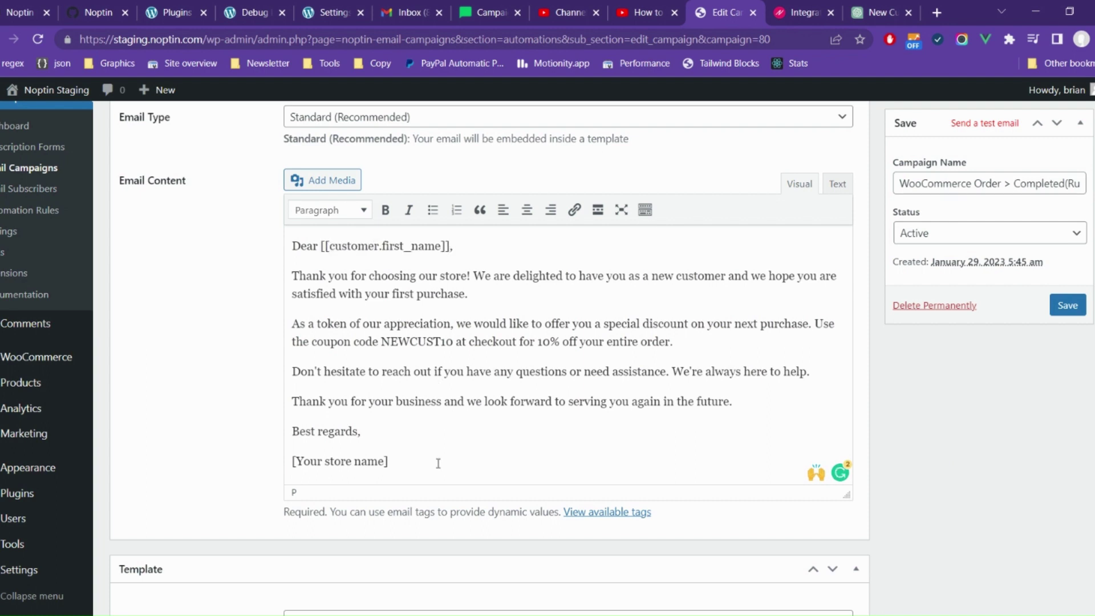
left_click_drag(388, 461, 290, 466)
type("Notpin")
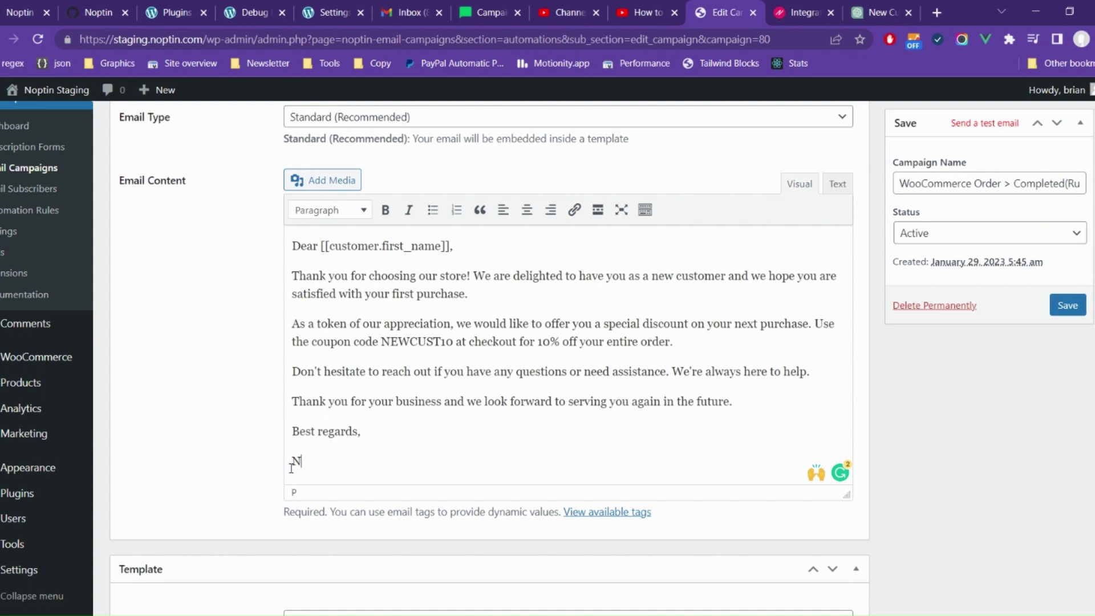
key("BackSpace")
key("BackSpace")
key("BackSpace")
key("BackSpace")
type("ptin")
double_click(392, 341)
type("[[")
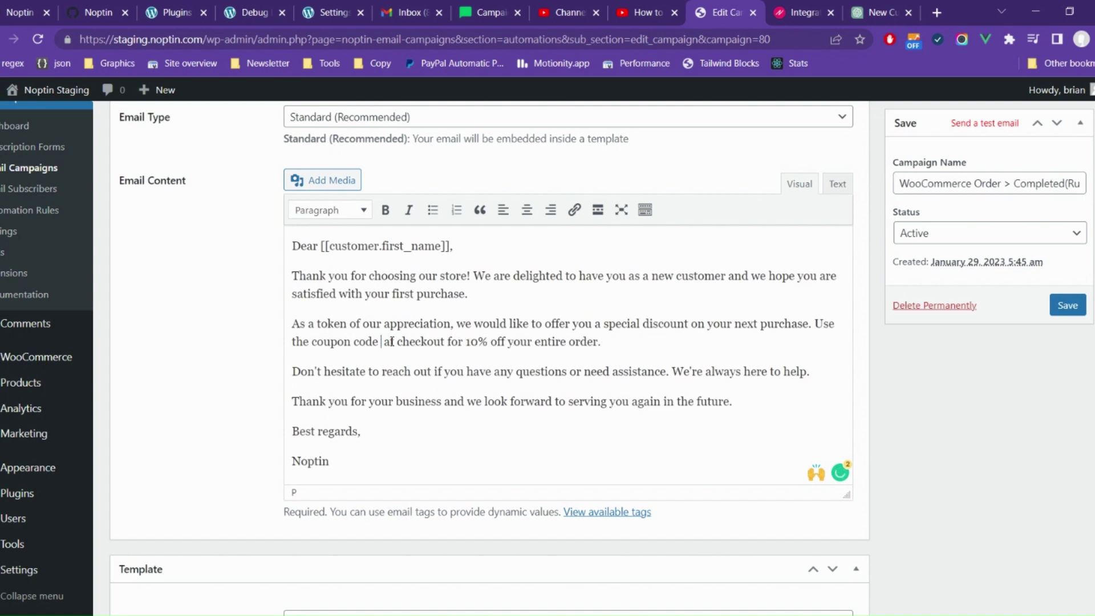
type("coupon_co")
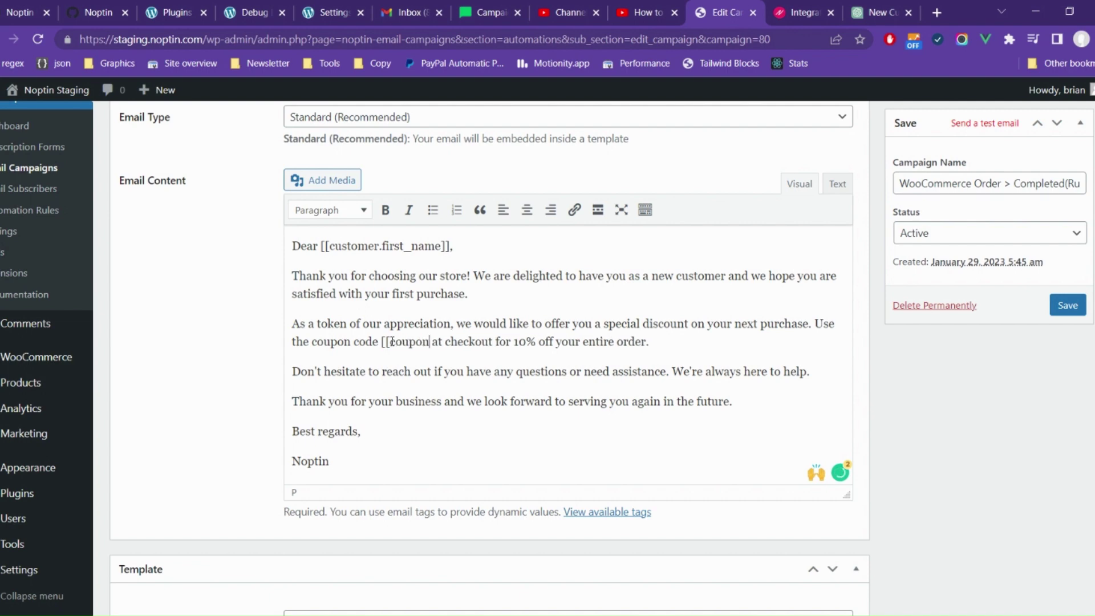
type("de amount")
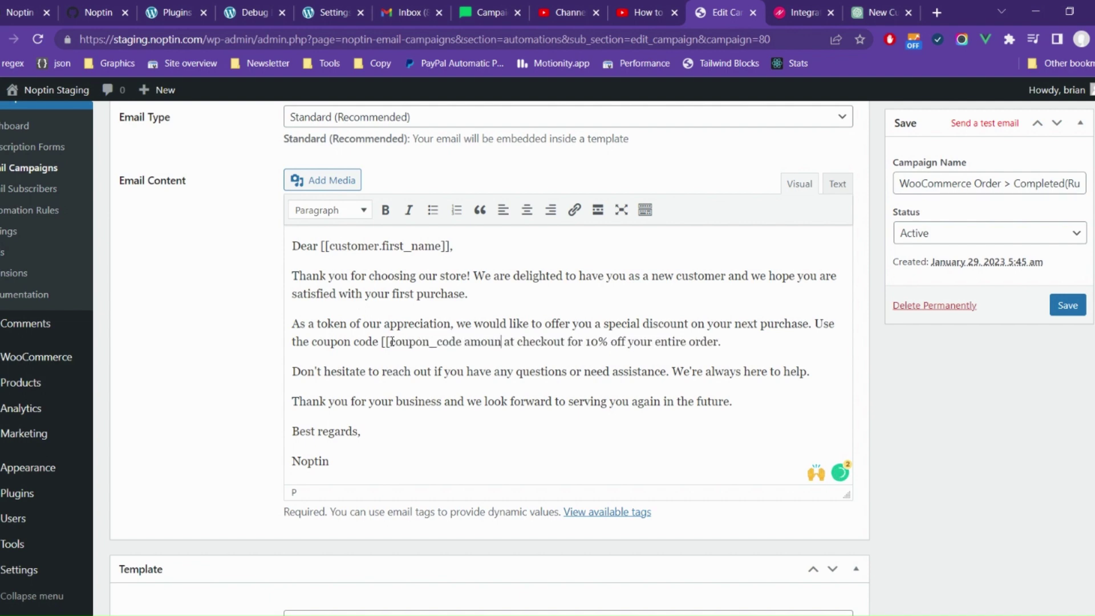
type("=\"10\" at checkout for ")
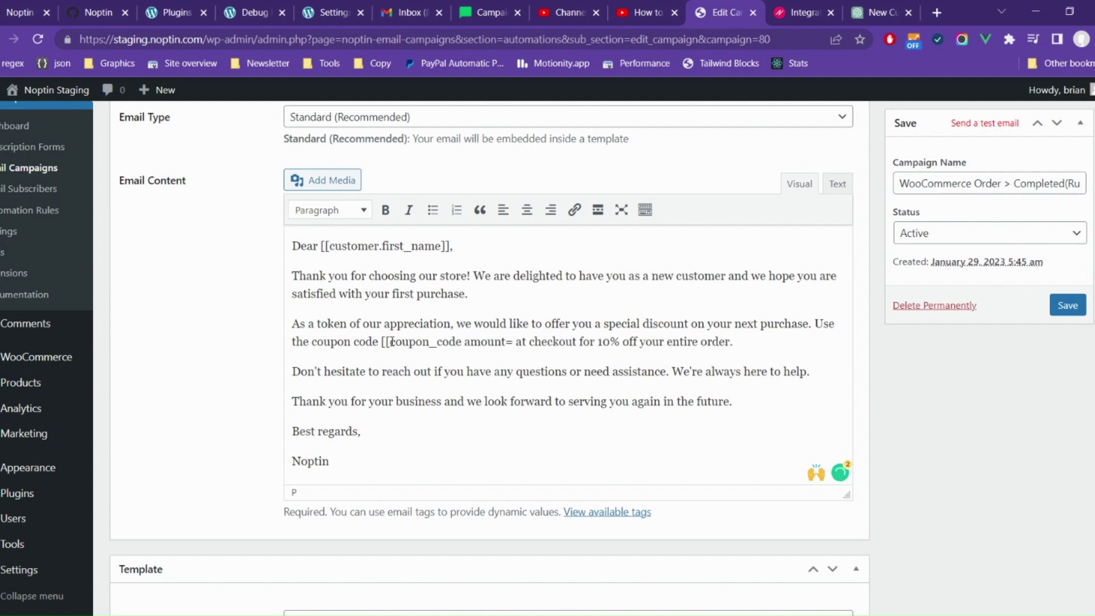
type("10")
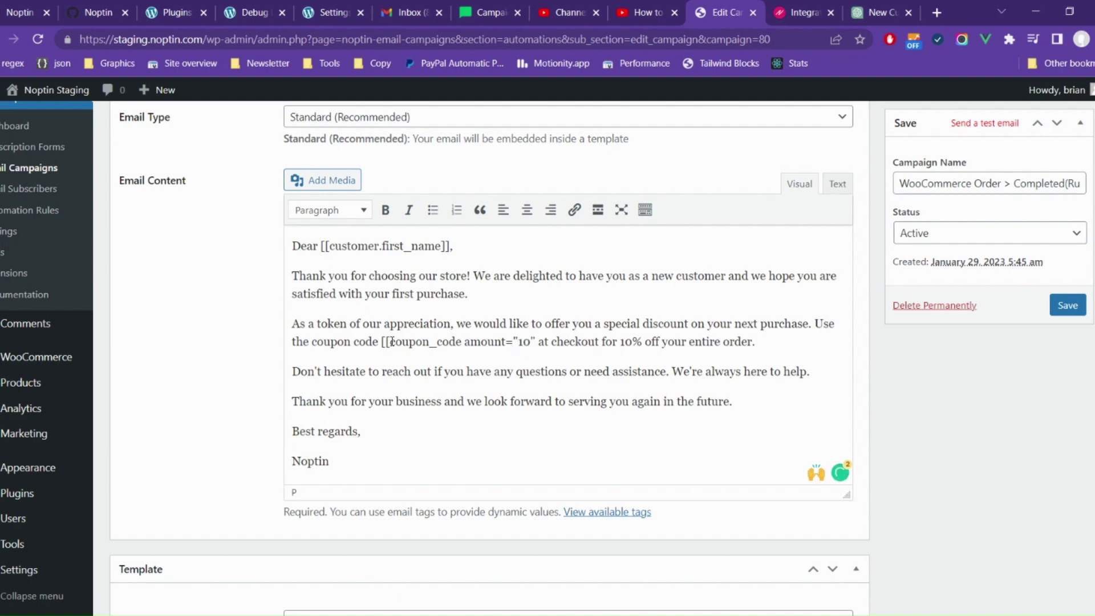
Step: Close the coupon tag with ]] and set the email heading to 'Welcome to Noptin'
type("]]")
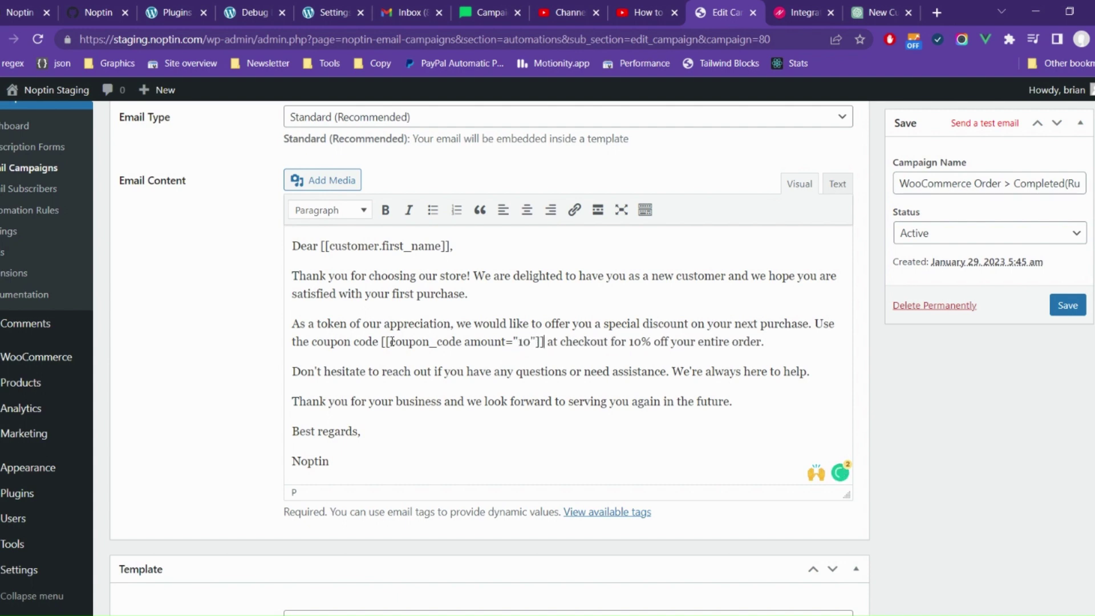
scroll(584, 437, "down", 6)
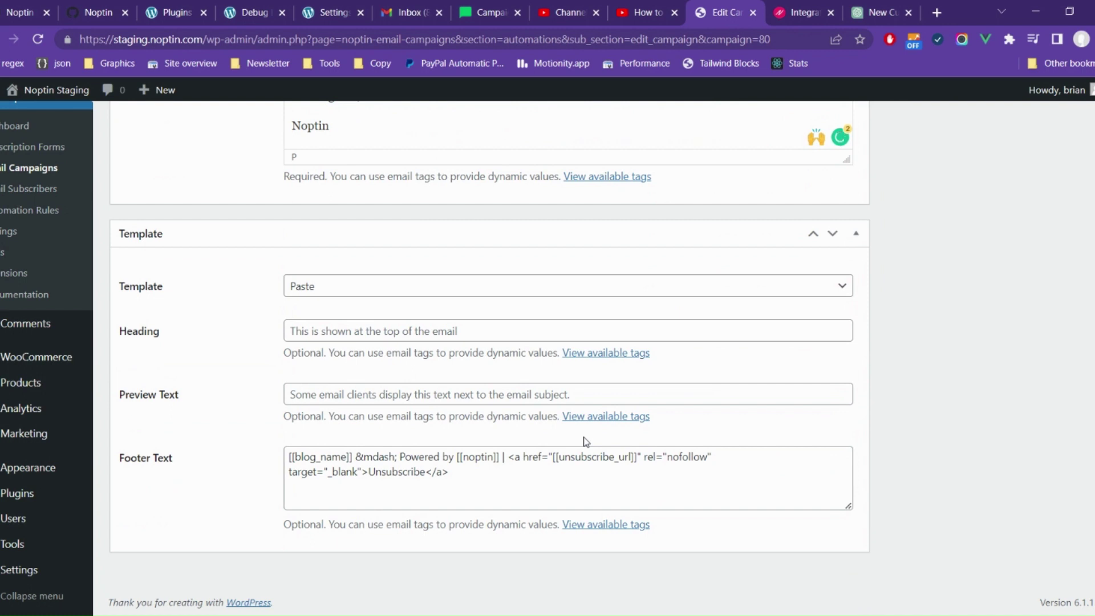
left_click(422, 329)
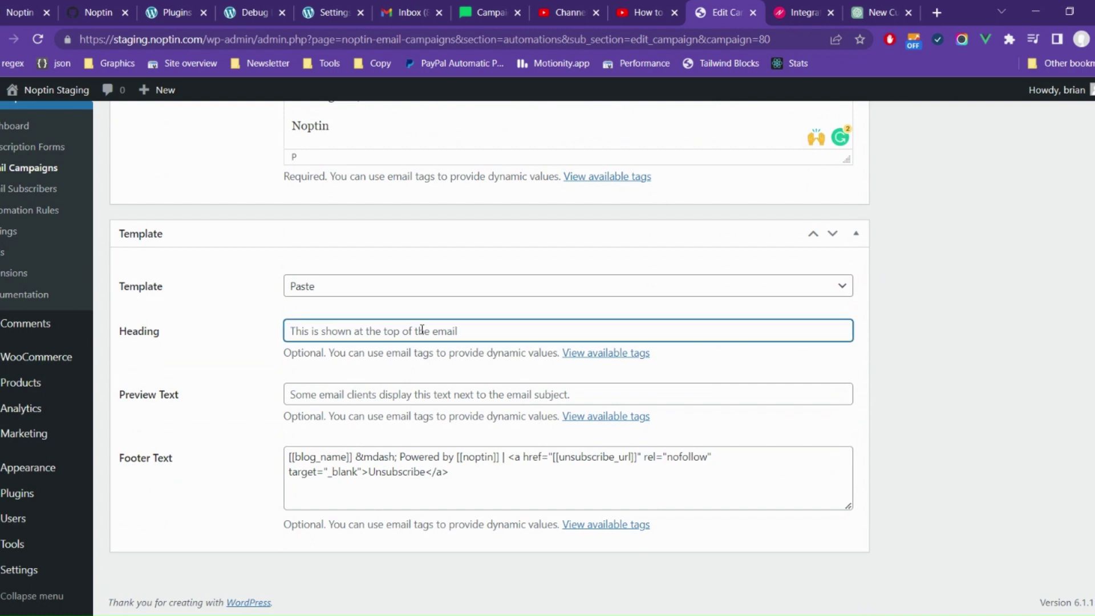
type("Welcome to u")
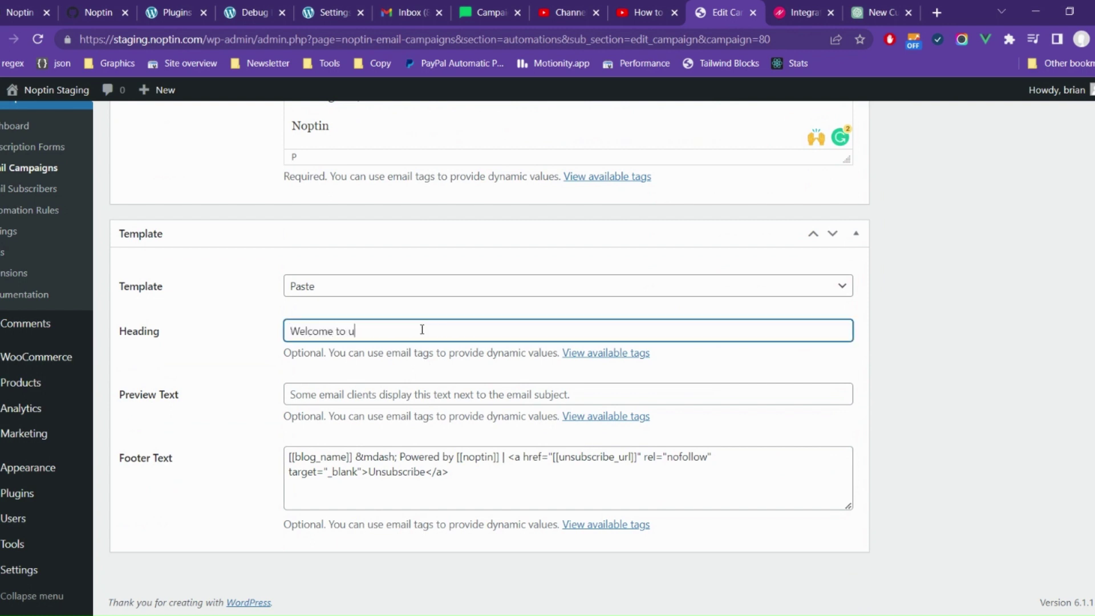
key("BackSpace")
type("Noptin")
Step: Set the preview text to 'Thanks for your order' and select the WooCommerce template
left_click(345, 392)
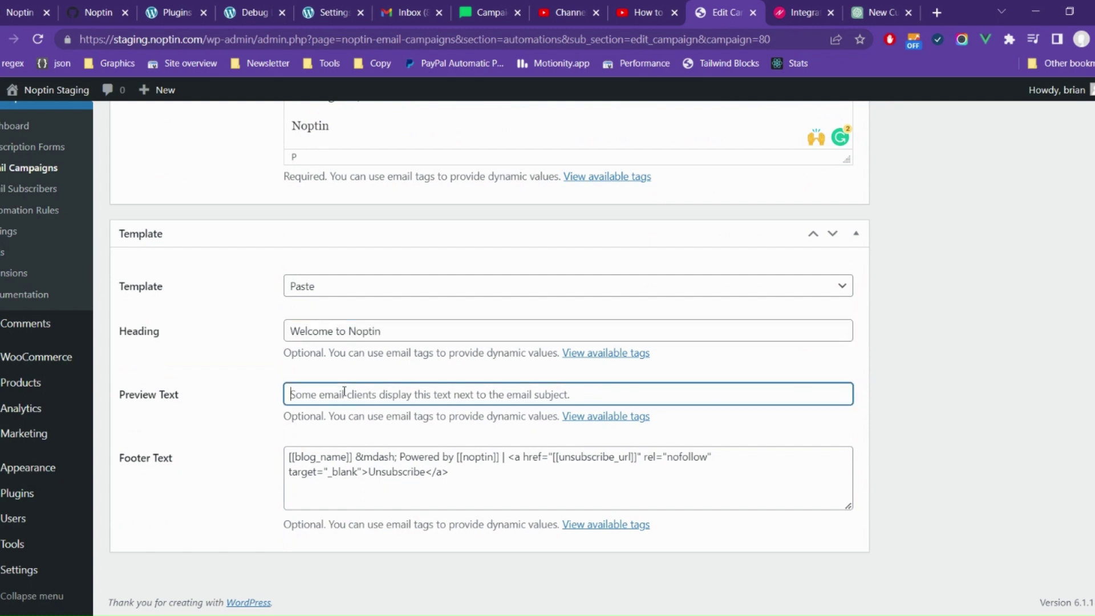
type("Thanks for your ord")
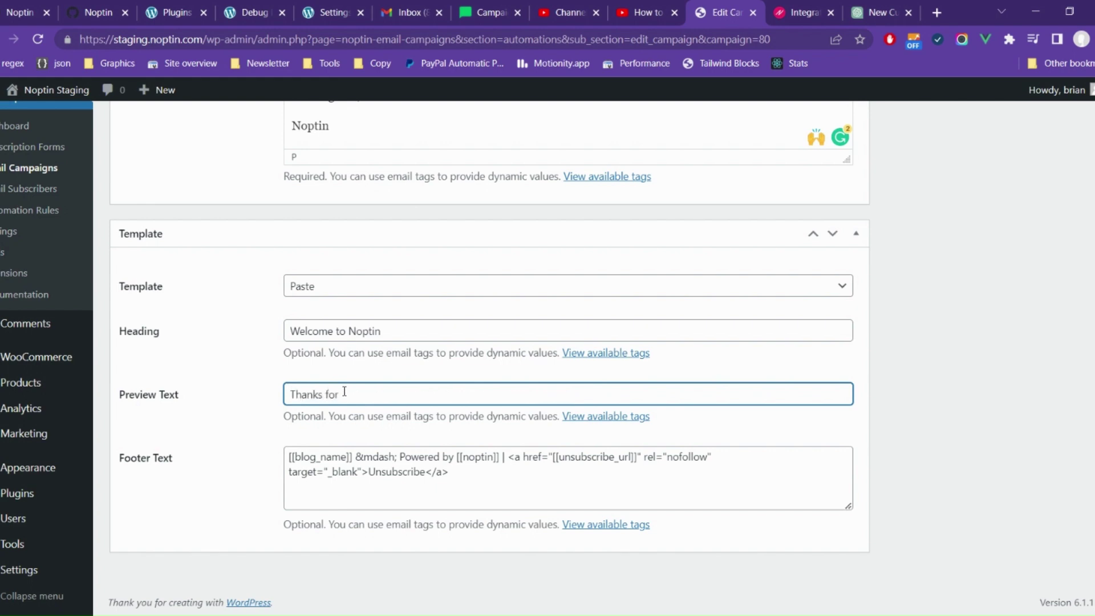
type("er")
scroll(946, 459, "up", 5)
scroll(946, 458, "up", 2)
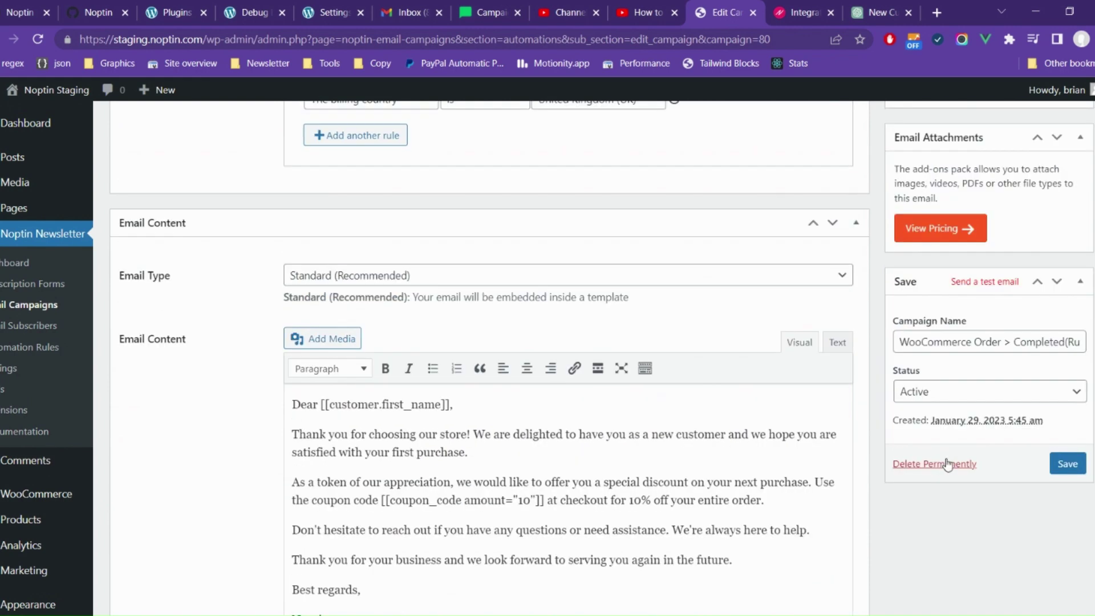
scroll(947, 458, "down", 5)
left_click(428, 296)
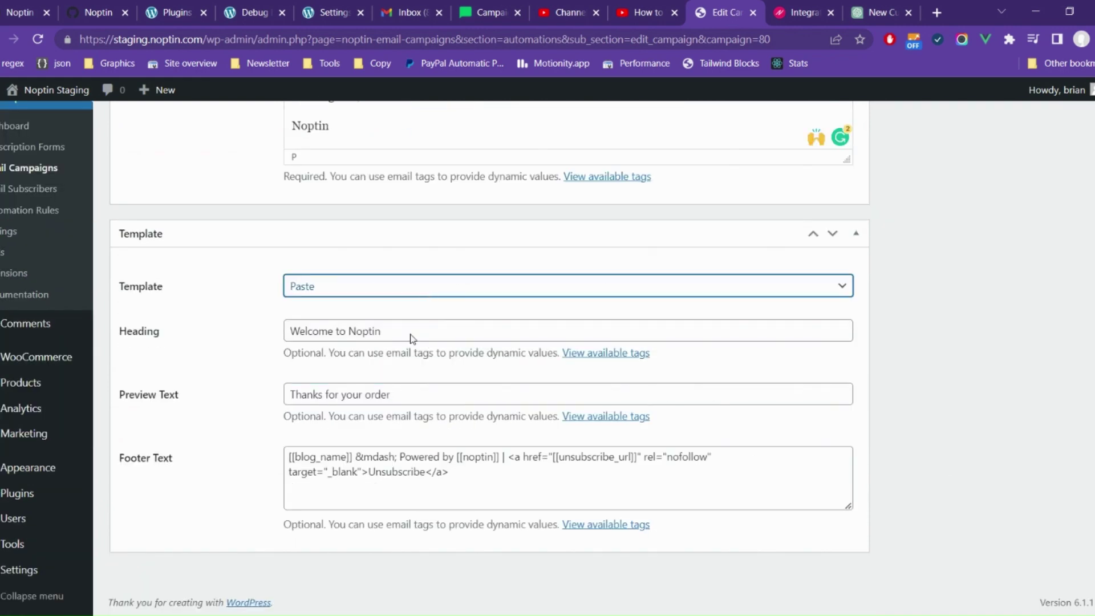
left_click(407, 368)
scroll(997, 364, "up", 8)
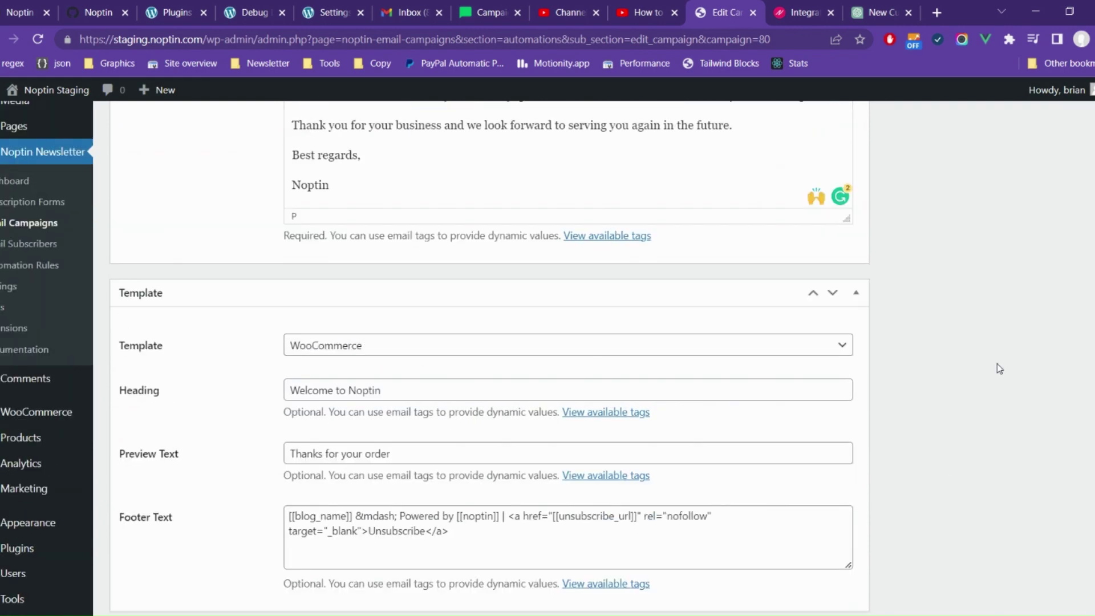
scroll(997, 364, "up", 5)
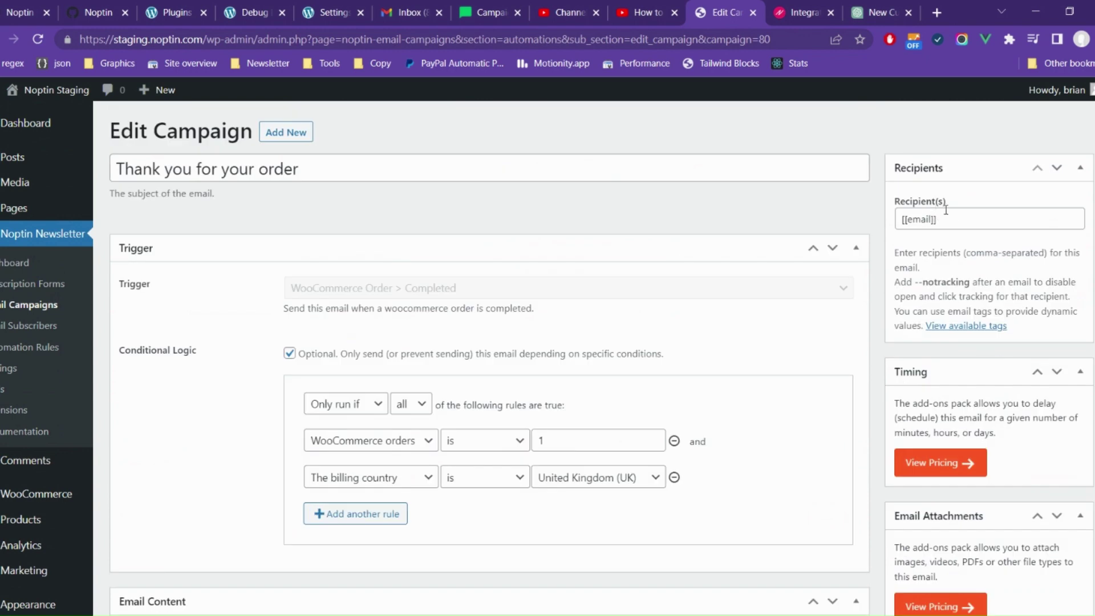
Step: Append a second staff email address with --notracking after [[email]] in Recipients
left_click(957, 224)
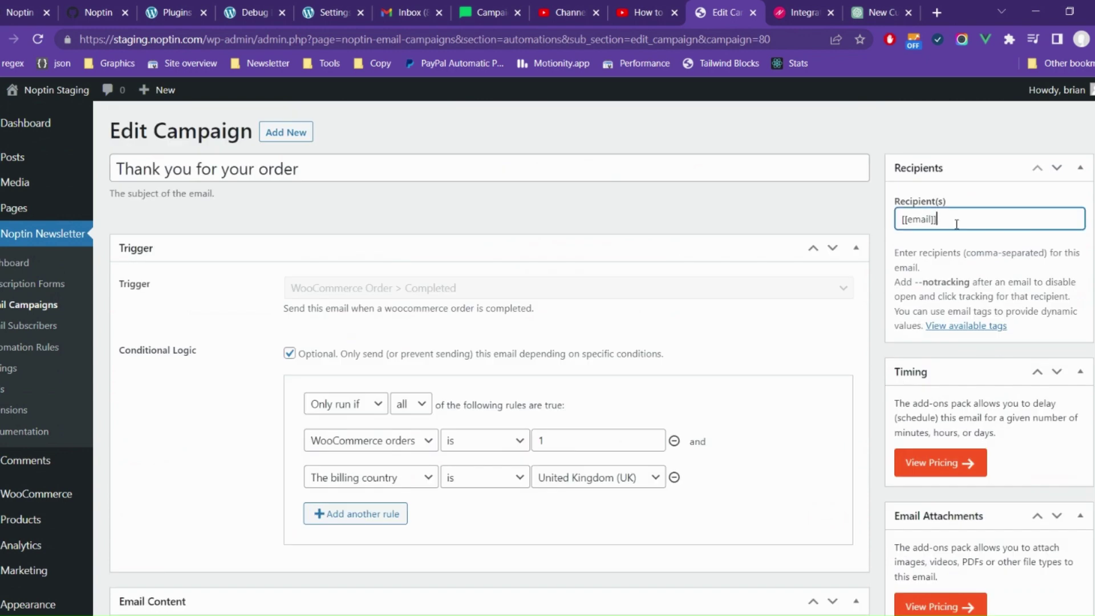
left_click(1030, 340)
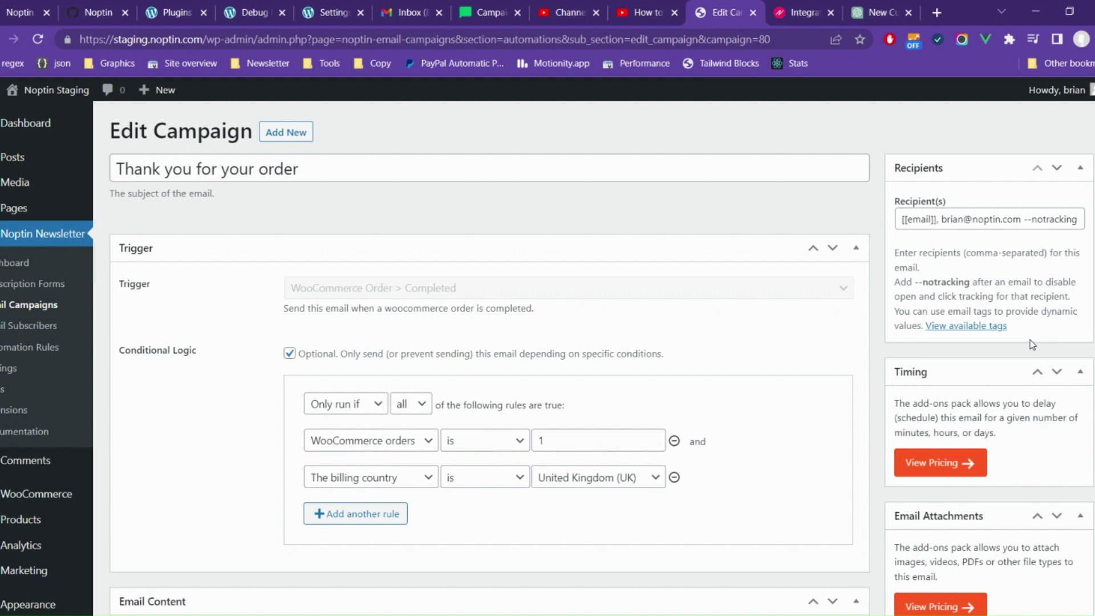
scroll(1030, 340, "down", 2)
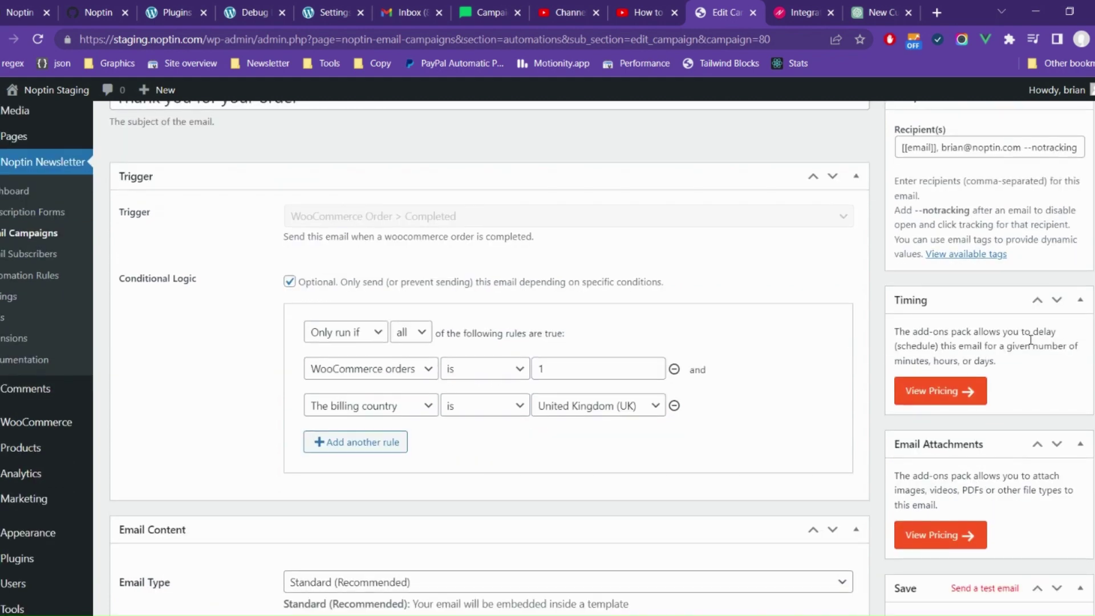
scroll(1031, 340, "down", 3)
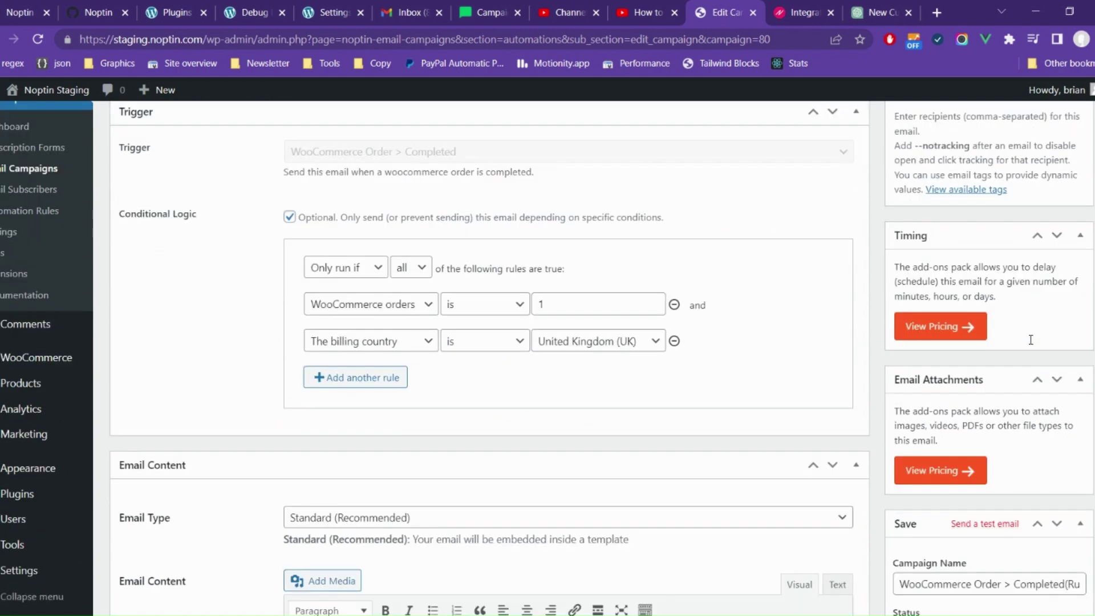
Step: Replace the campaign name with 'Thanks for your purchase' and save the campaign
scroll(1032, 343, "down", 7)
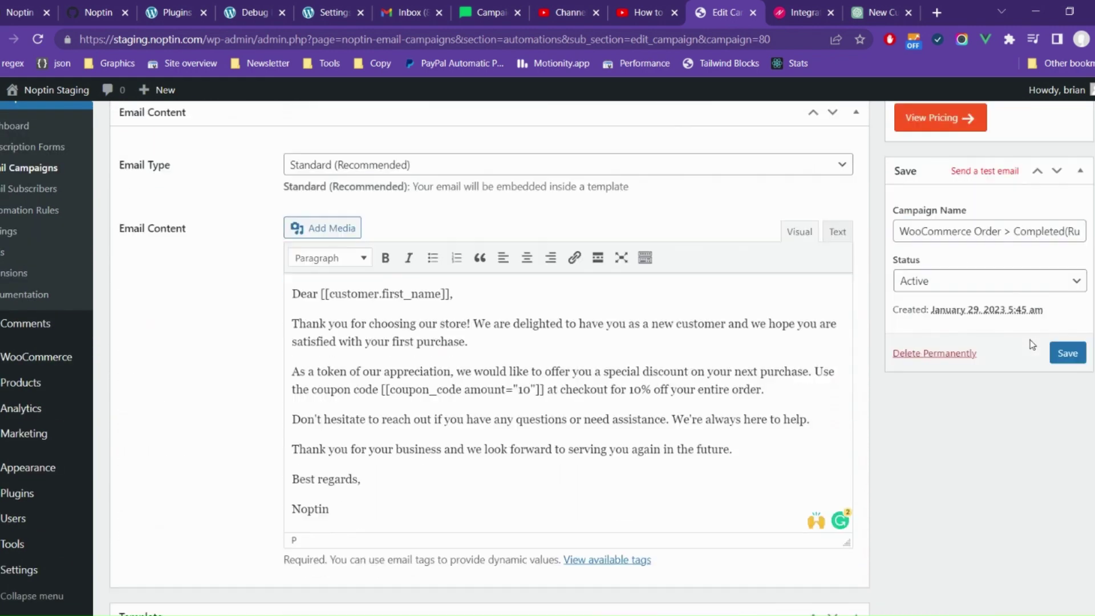
left_click(1046, 227)
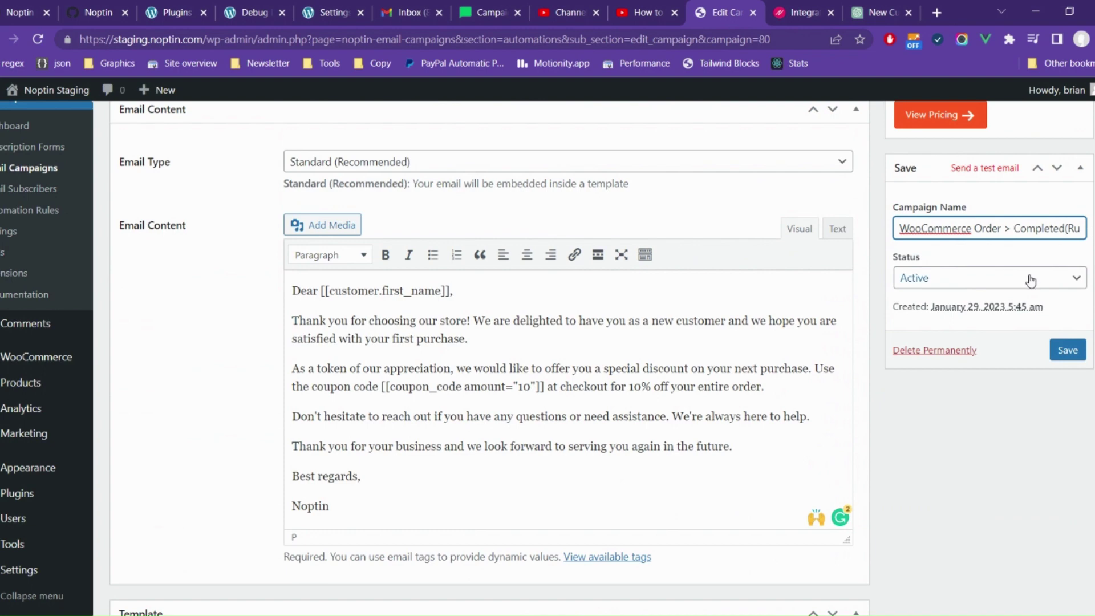
triple_click(1015, 237)
type("Tha")
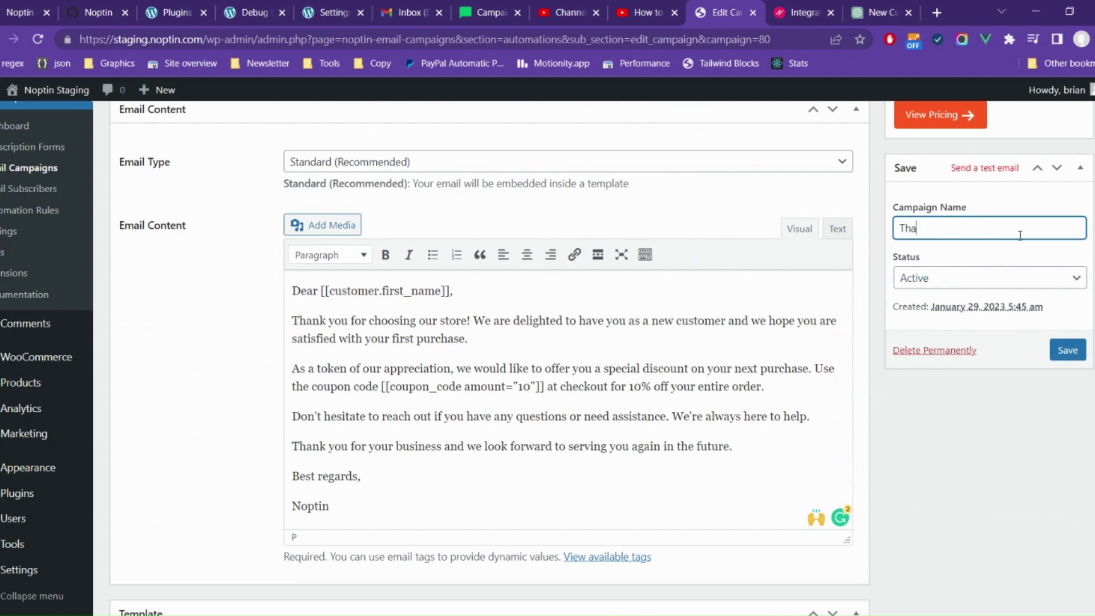
type("nks for your purchase")
left_click(1065, 362)
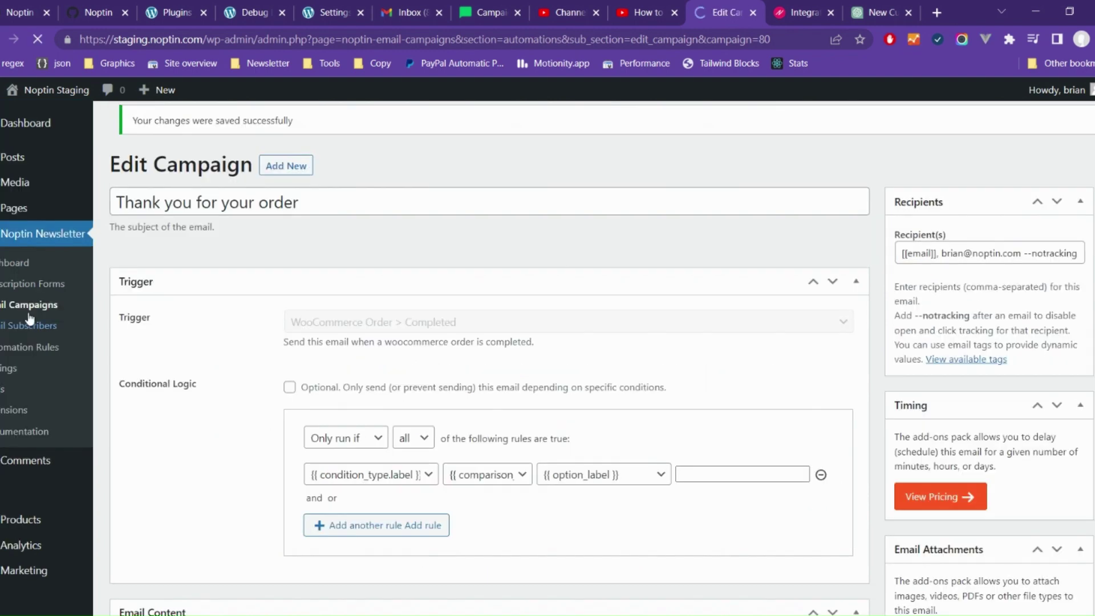
Step: Return to Email Campaigns and view the thank-you email preview greeting the customer by first name
left_click(31, 307)
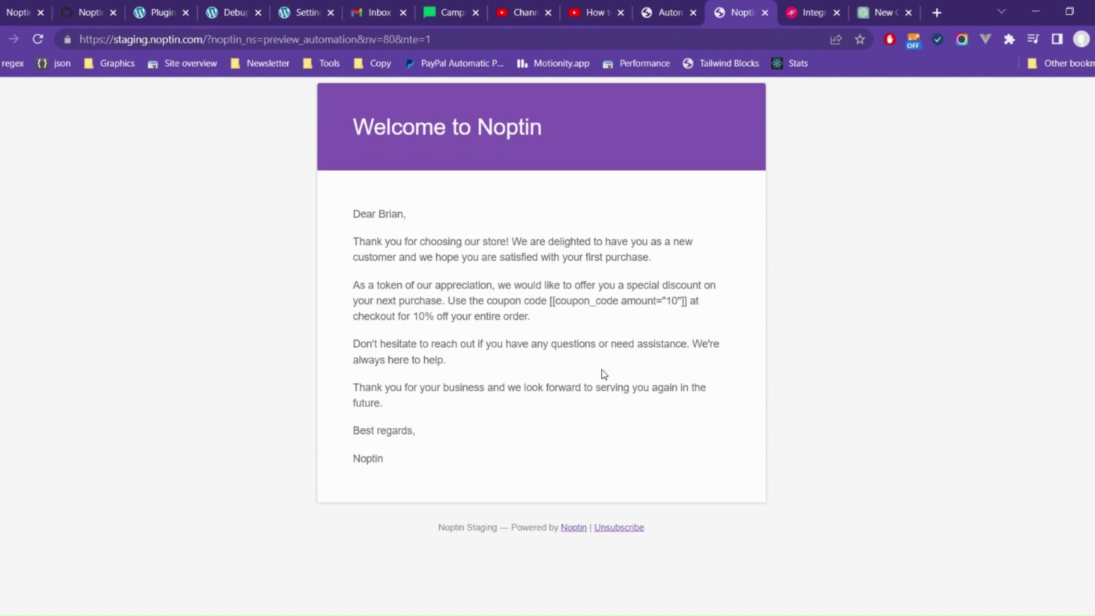
scroll(601, 369, "up", 1)
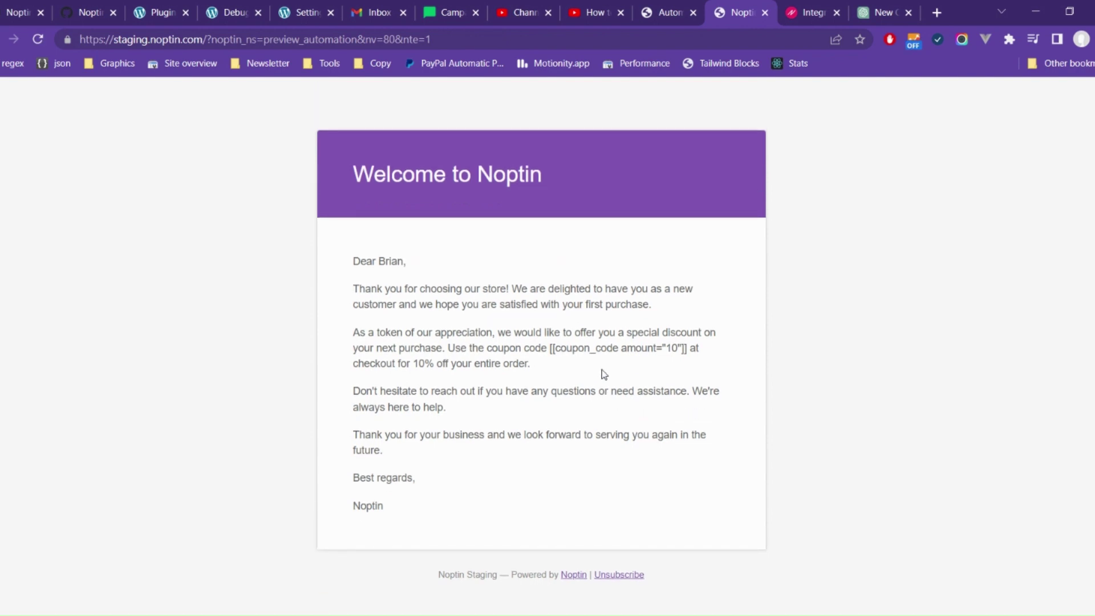